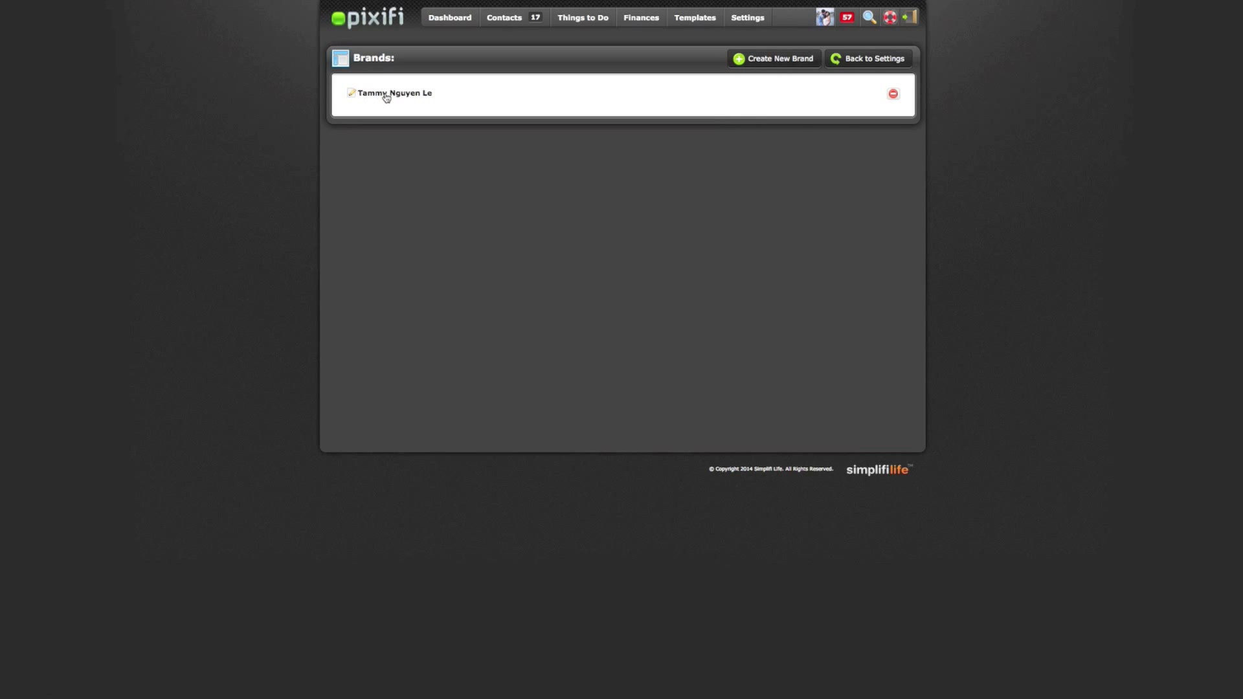
Open the studio brand's Edit Brand page to review its logo, analytics code, website and e-mail
left_click(386, 94)
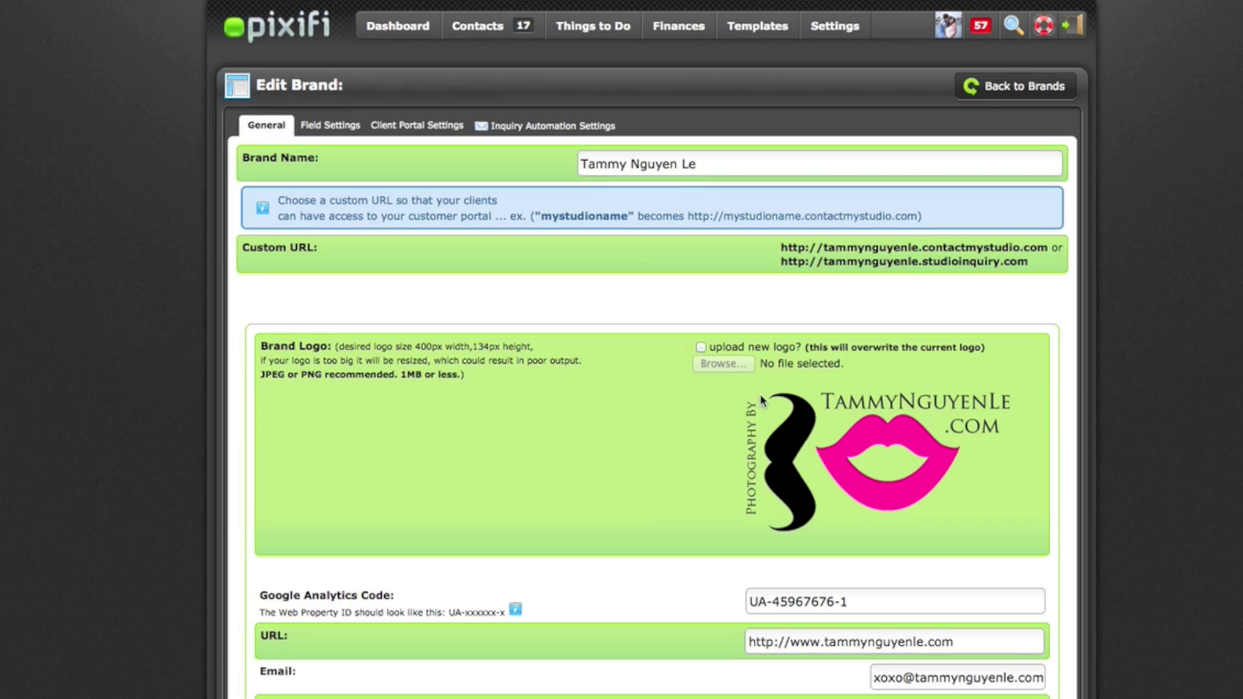
mouse_move(603, 28)
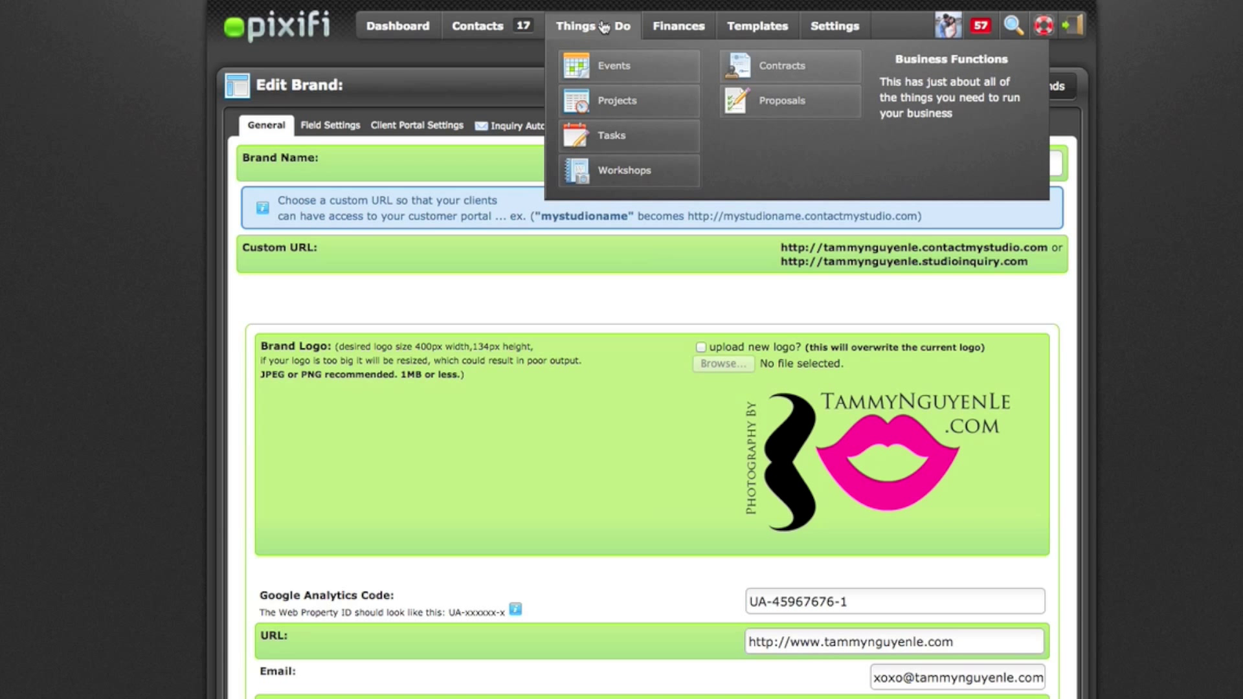
Show the Events page's Event Types tab, listing Wedding, Engagements and Portraits beside the wizard
left_click(604, 67)
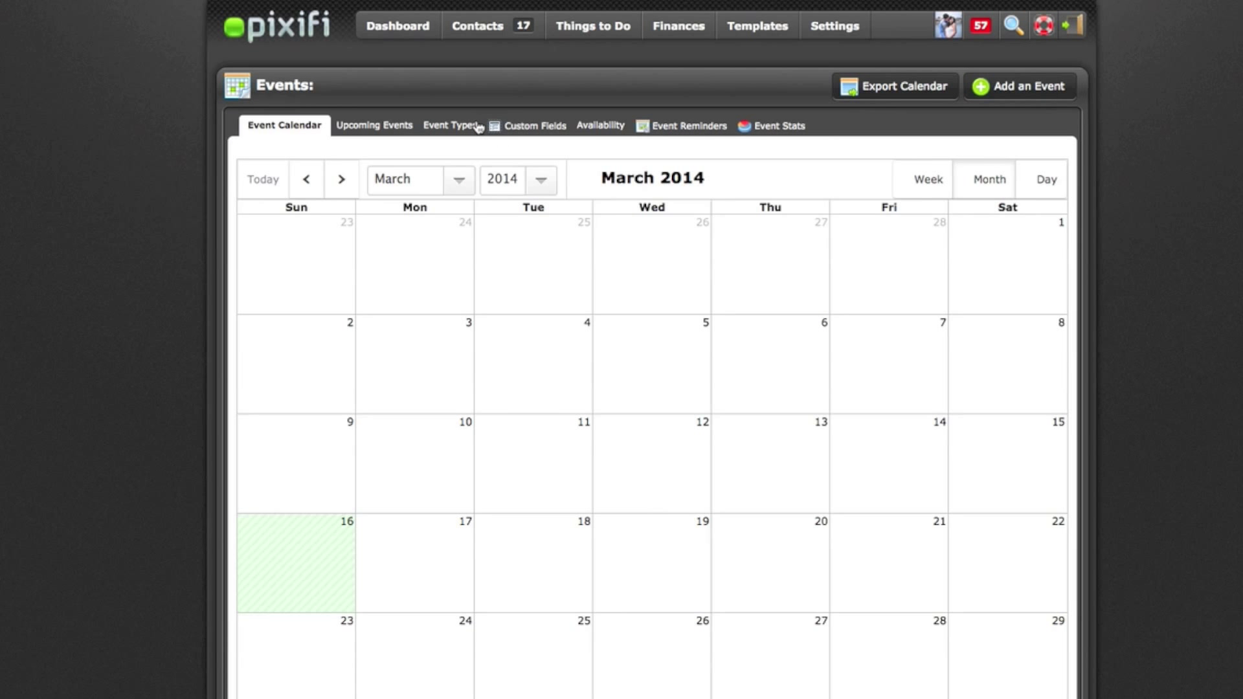
left_click(460, 127)
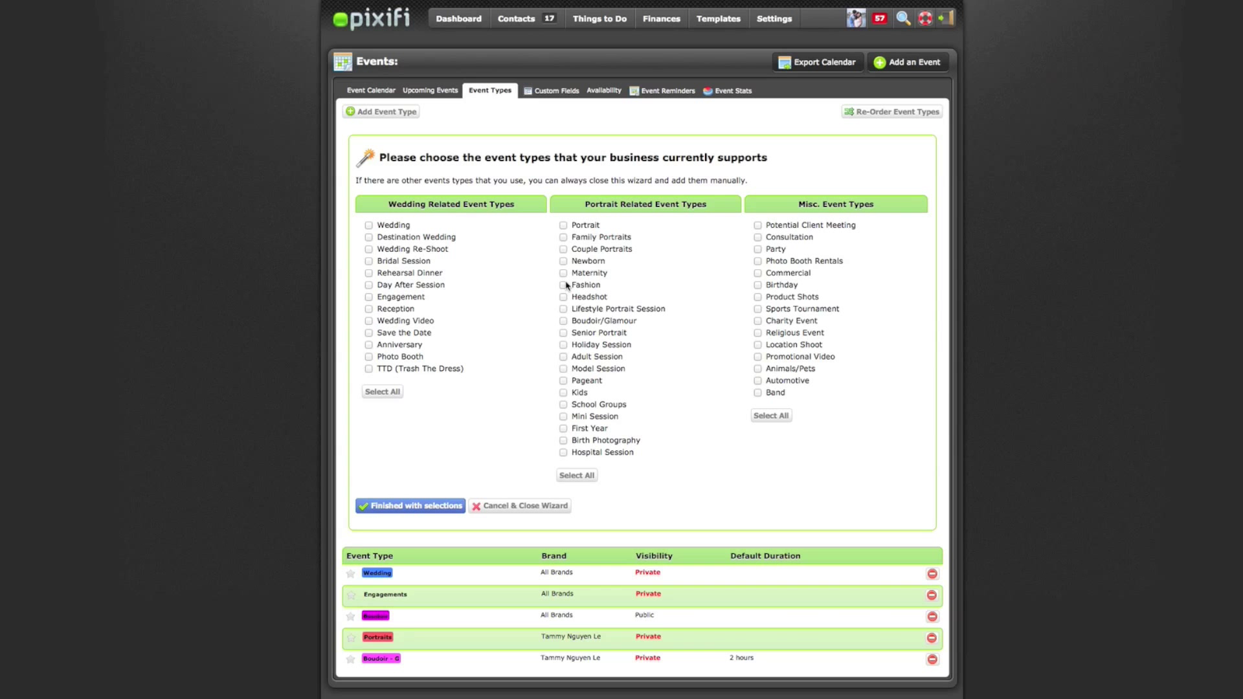
mouse_move(722, 22)
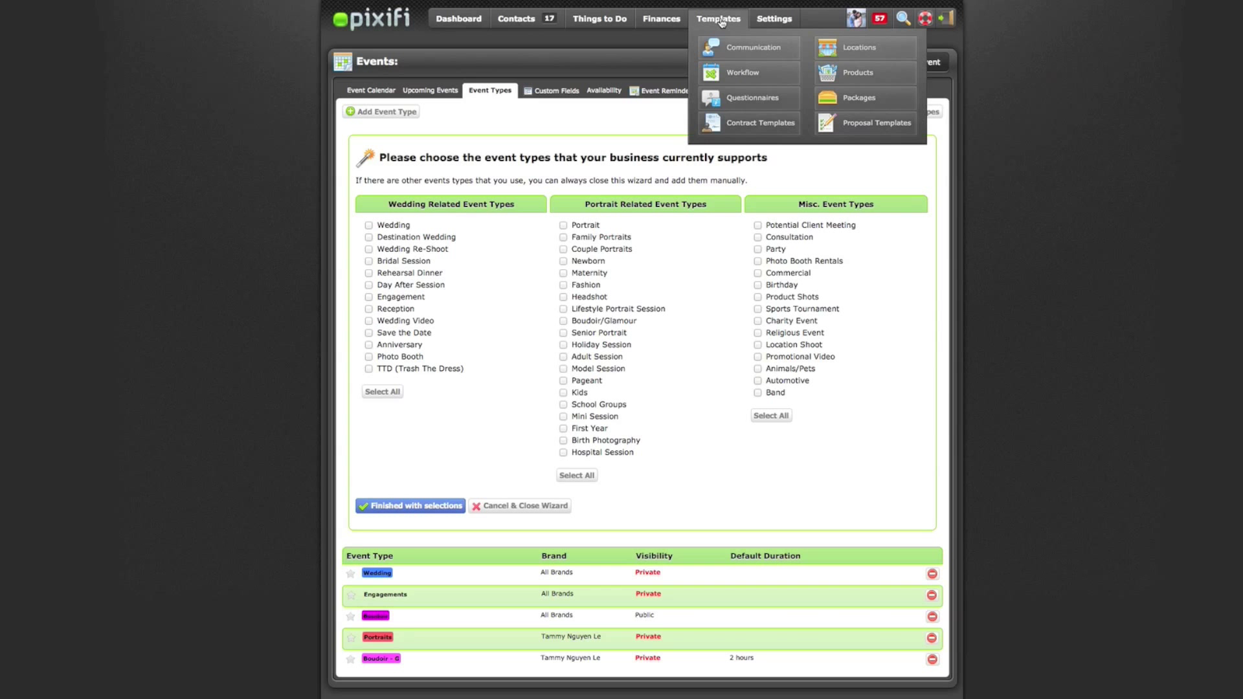
Add the sample Wedding {Send Contract} template, subject 'Your wedding day contract & invoice', to common responses
left_click(736, 50)
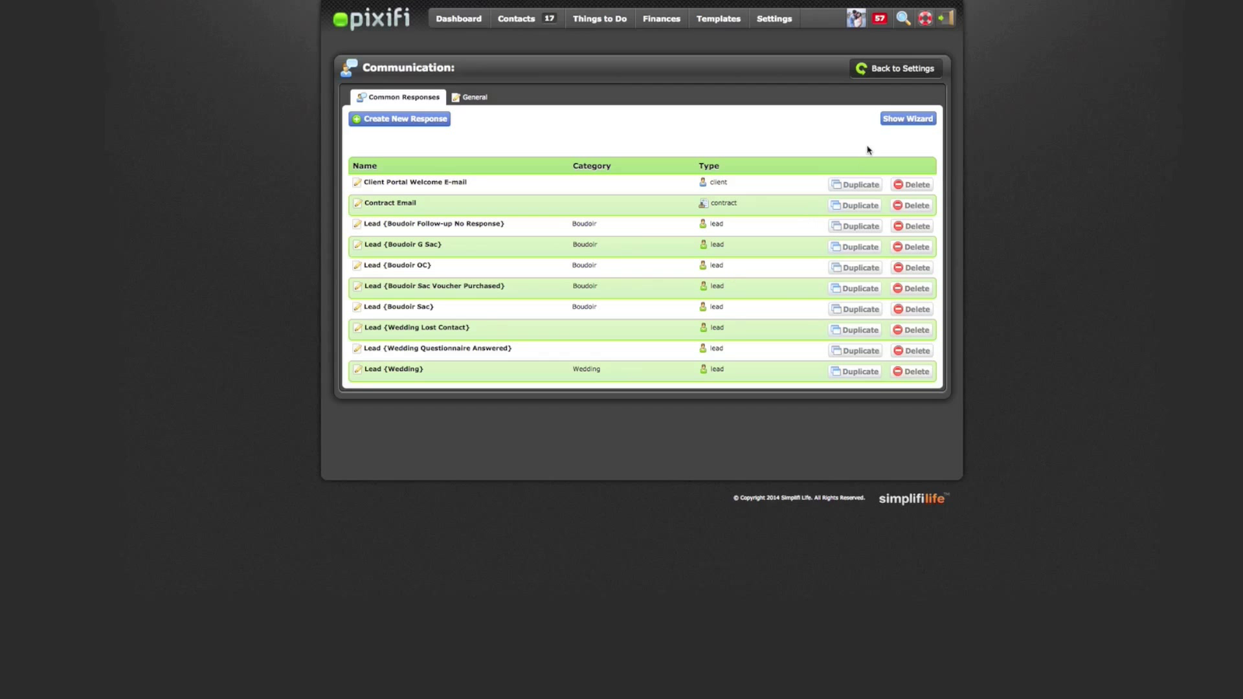
left_click(892, 123)
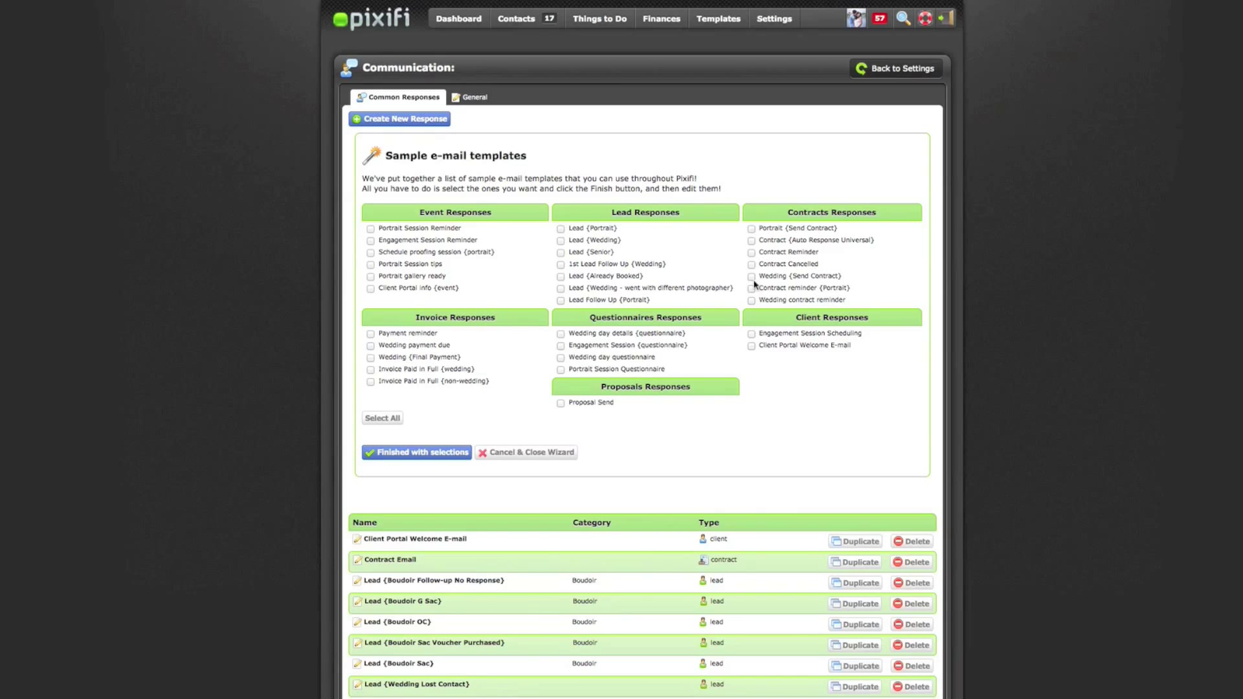
left_click(751, 277)
left_click(446, 455)
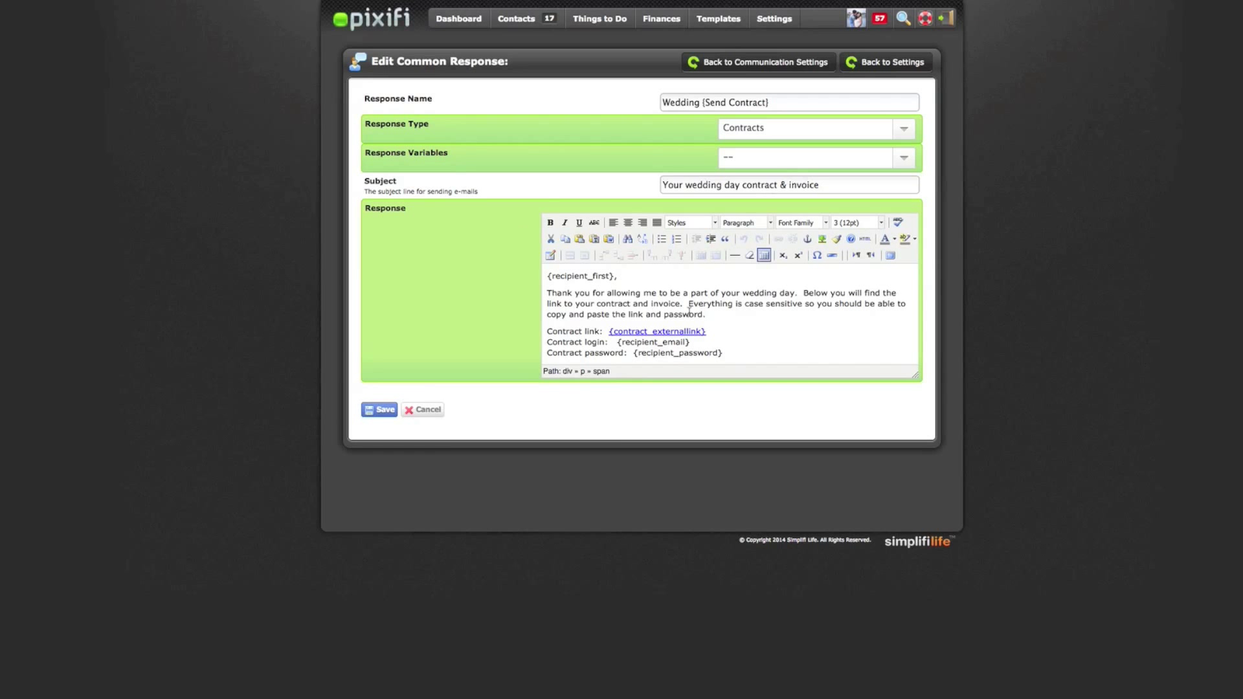
scroll(715, 283, "down", 2)
left_click(619, 279)
left_click_drag(613, 276, 546, 278)
left_click(755, 164)
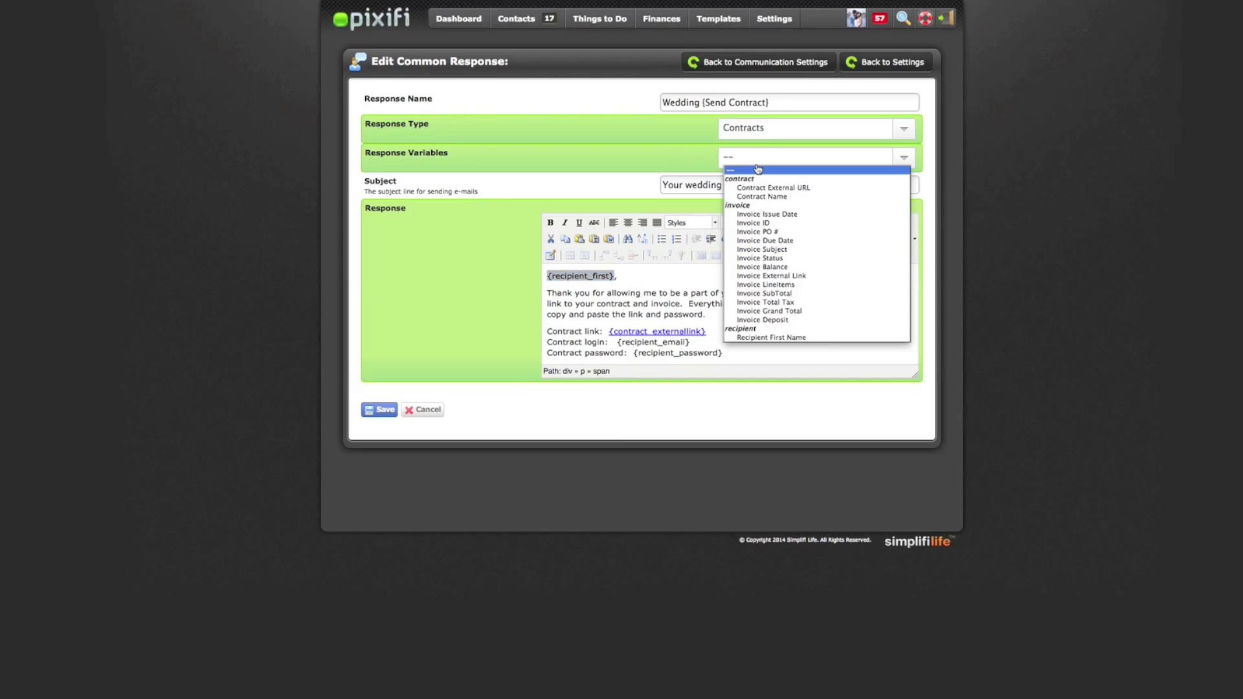
scroll(770, 259, "down", 3)
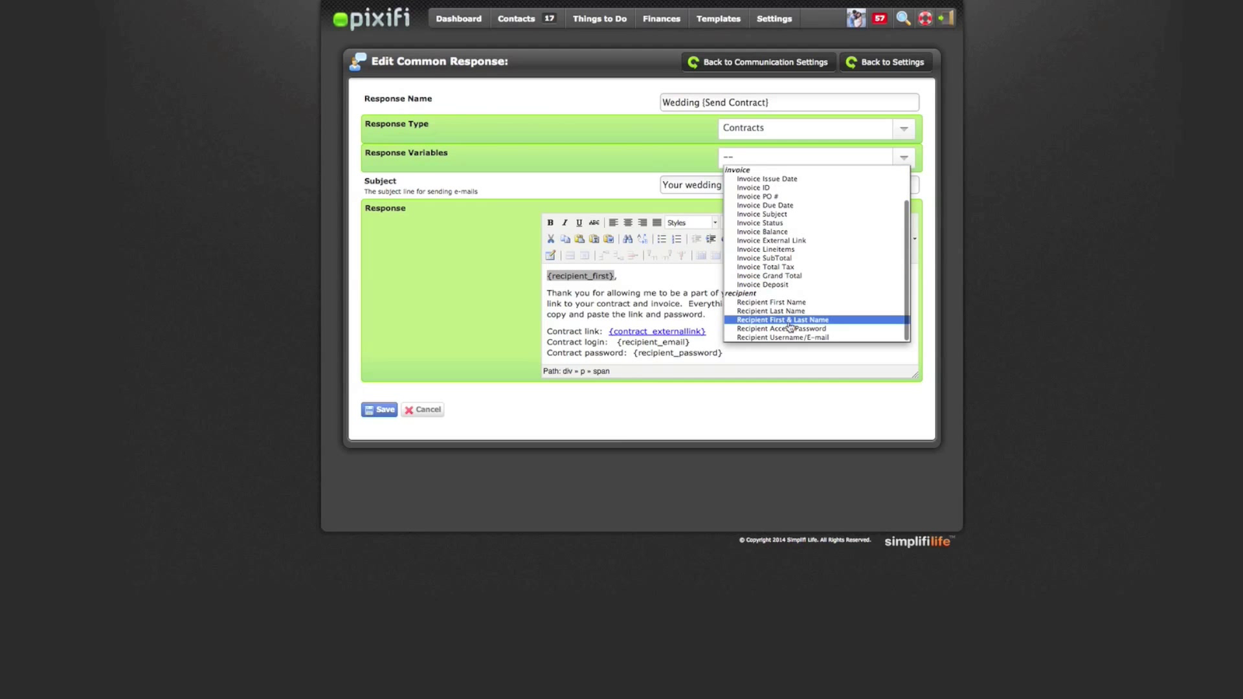
left_click(789, 321)
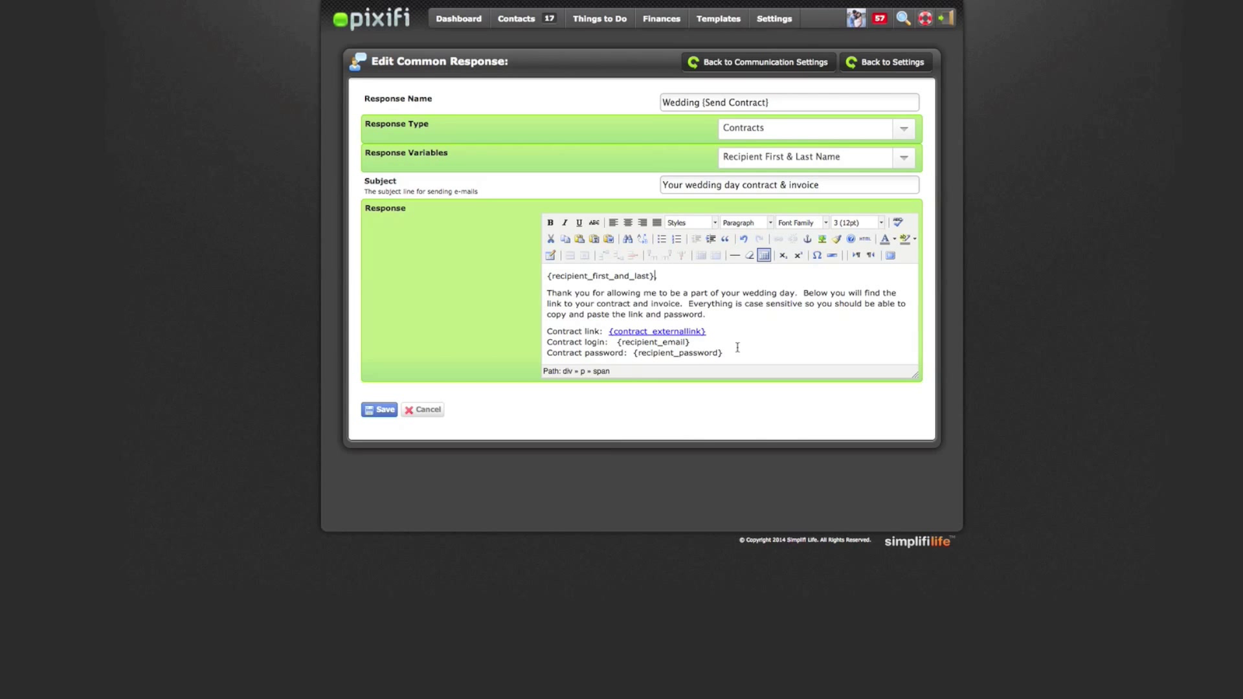
left_click_drag(736, 352, 546, 334)
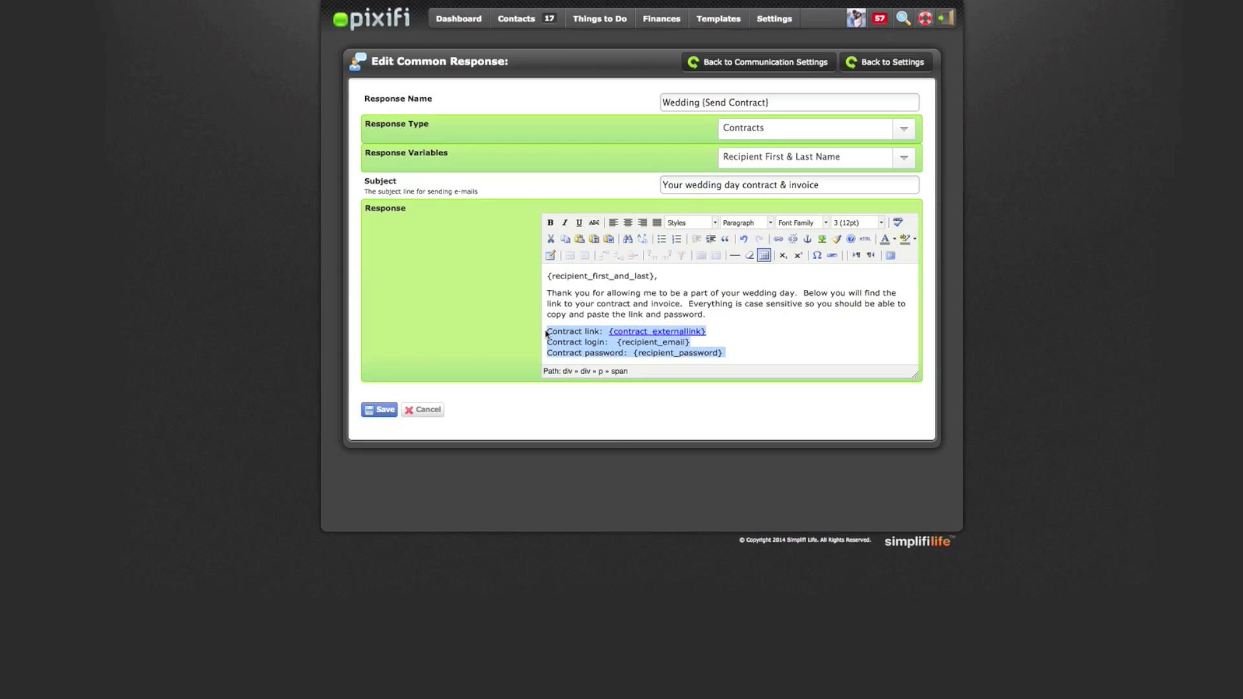
left_click_drag(764, 314, 544, 298)
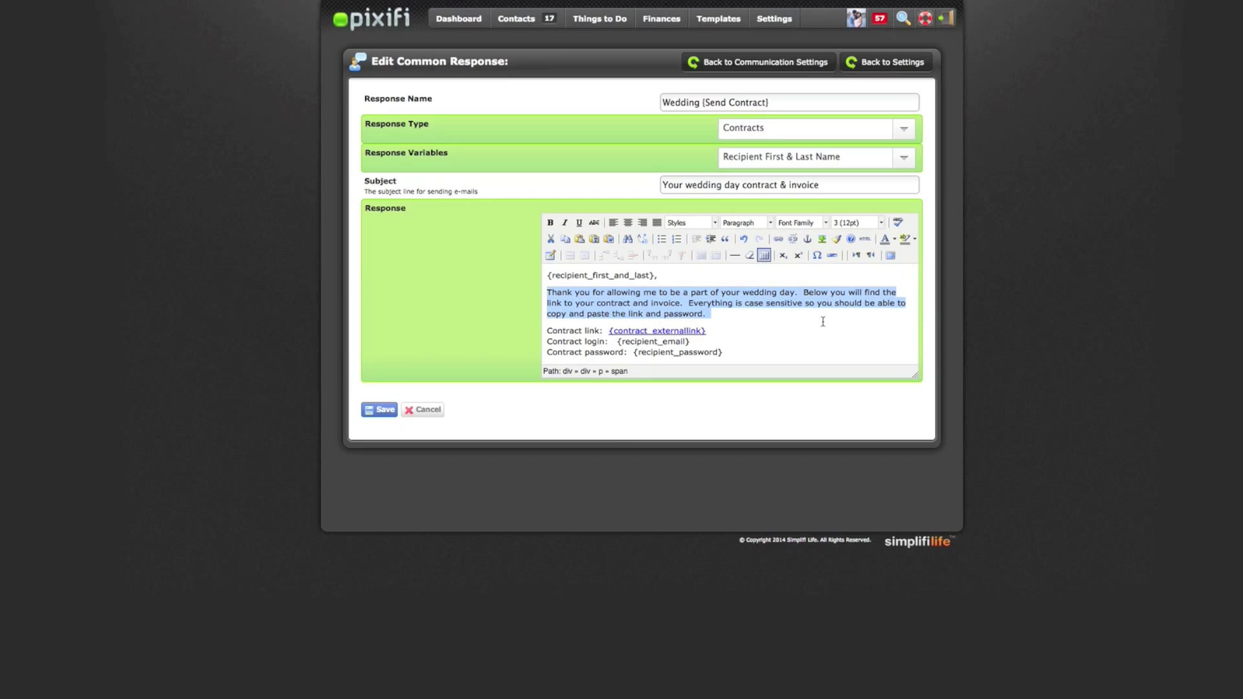
scroll(823, 322, "down", 2)
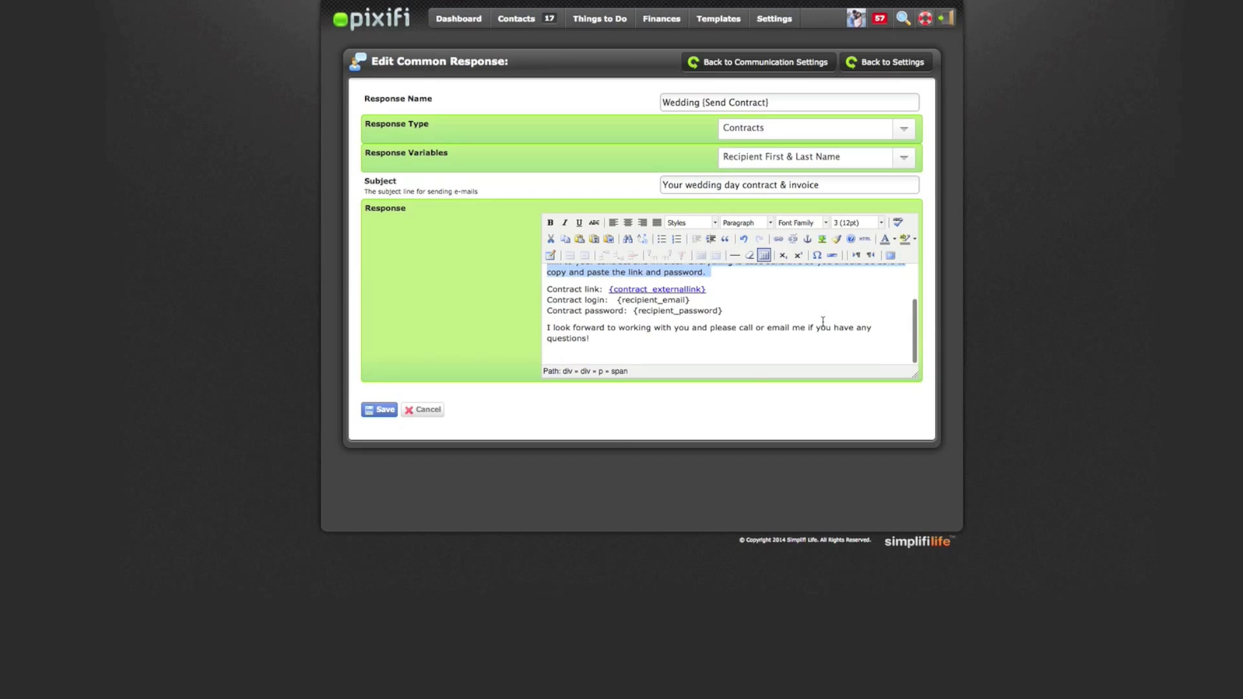
scroll(822, 322, "up", 2)
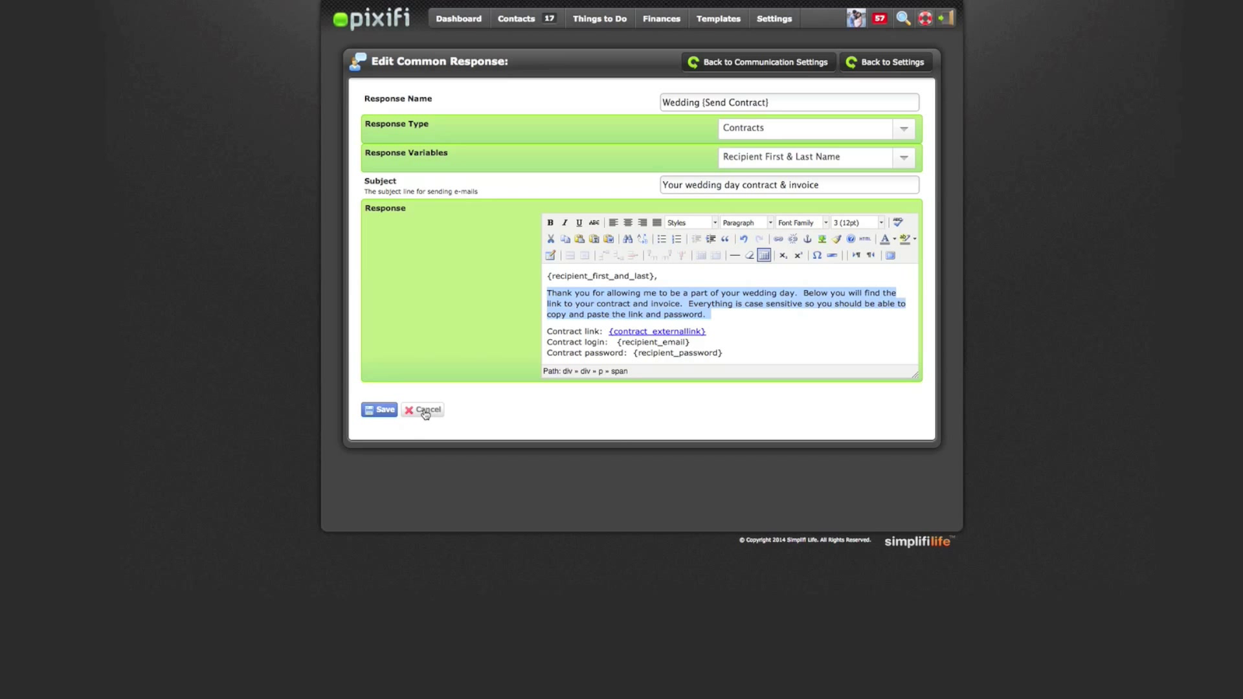
left_click(425, 412)
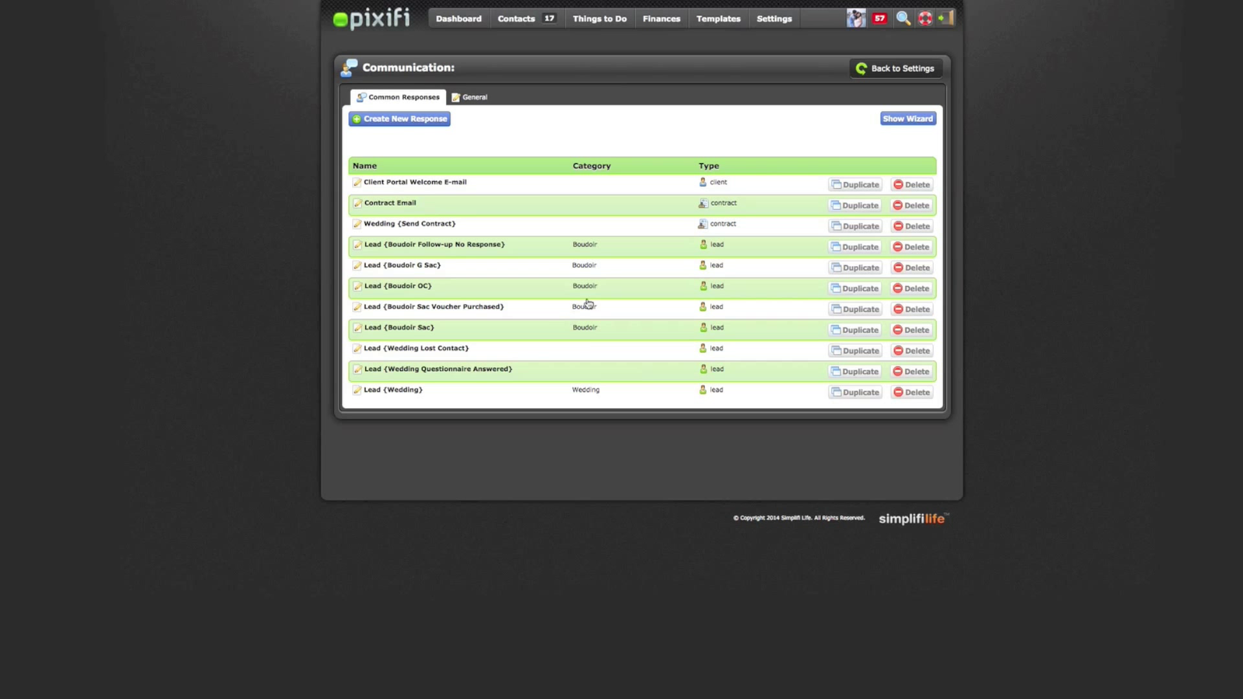
mouse_move(712, 18)
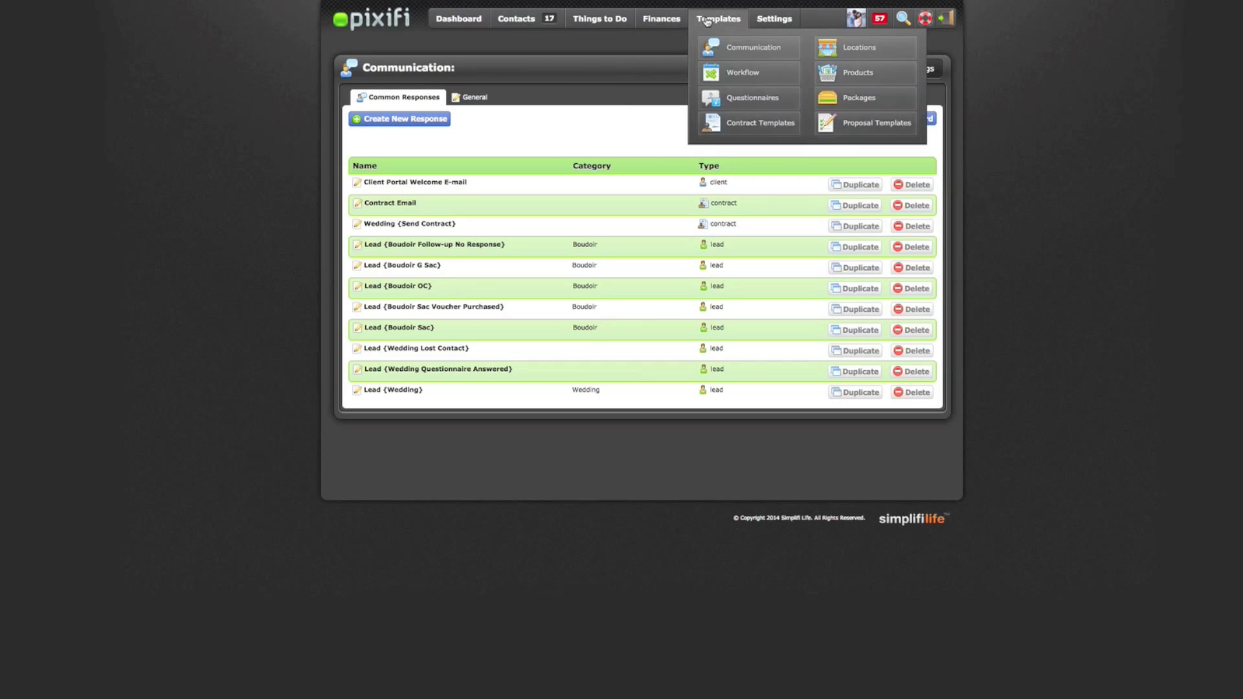
Show the Contracts Templates tab listing Wedding Contract 2011 through Boudoir Contract 2014 (OC LS)
left_click(766, 129)
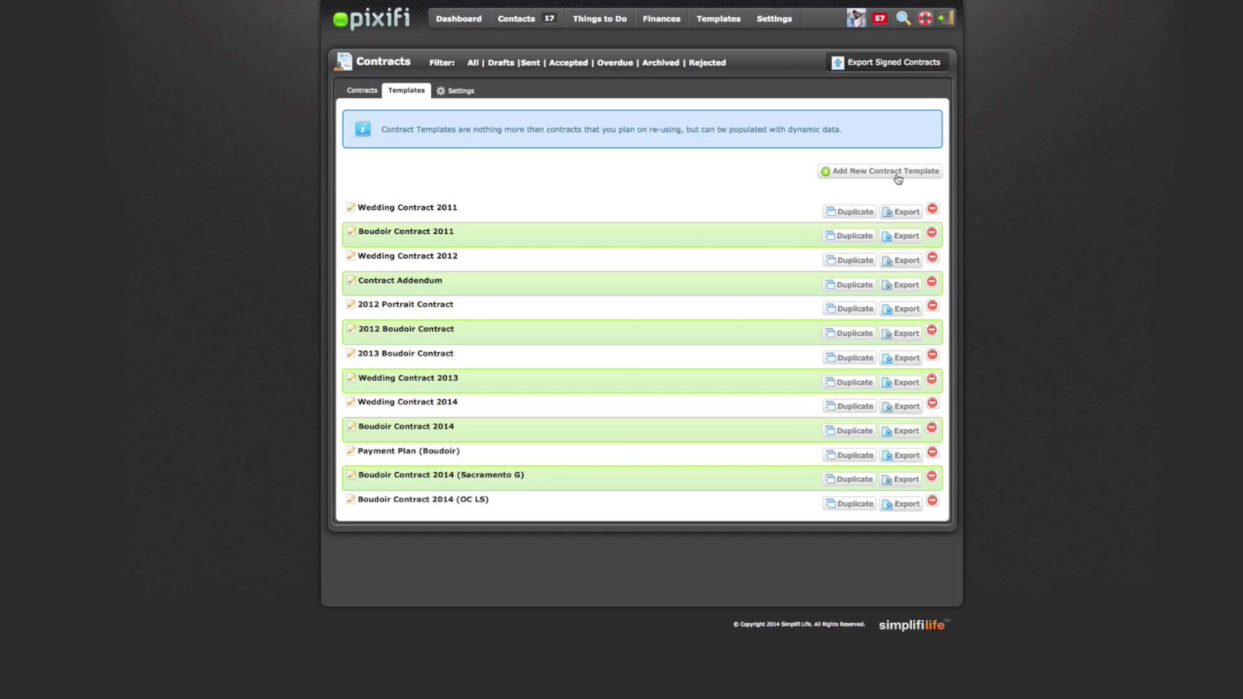
Open Wedding Contract 2014 in the contract template editor
left_click(433, 408)
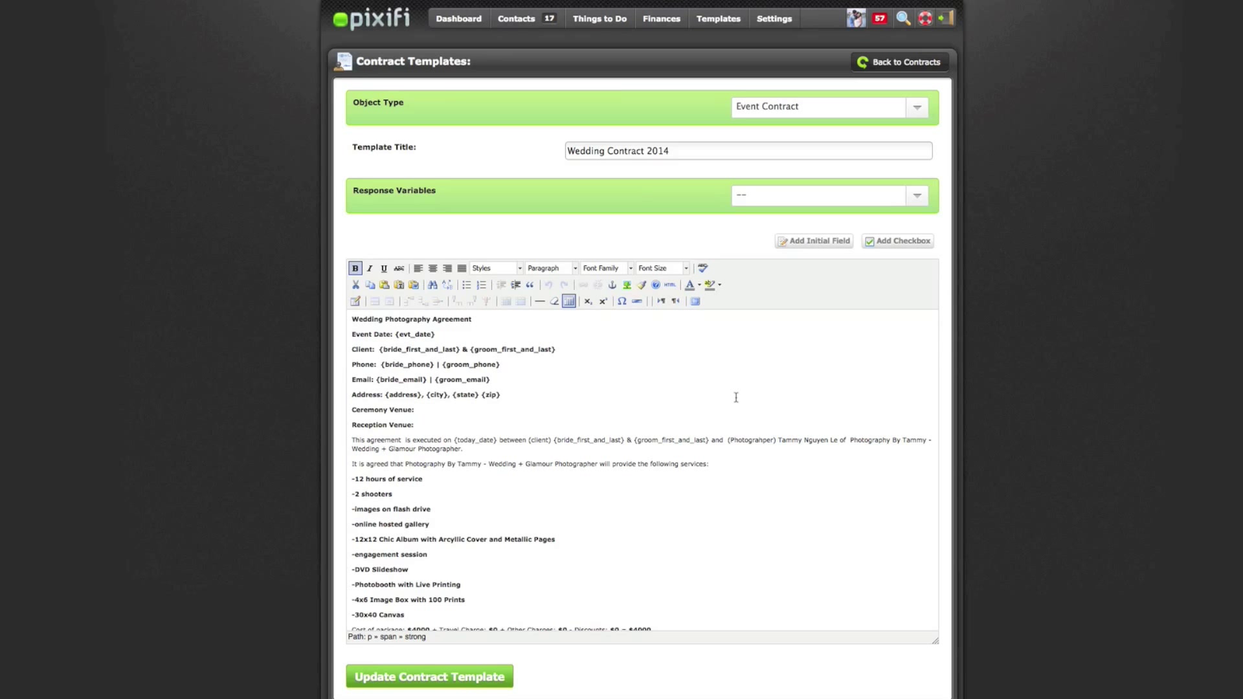
scroll(736, 397, "down", 1)
scroll(728, 396, "up", 1)
Select the {evt_date} placeholder and browse the Response Variables list without inserting one
left_click_drag(445, 334, 397, 335)
left_click_drag(442, 334, 395, 334)
left_click(764, 197)
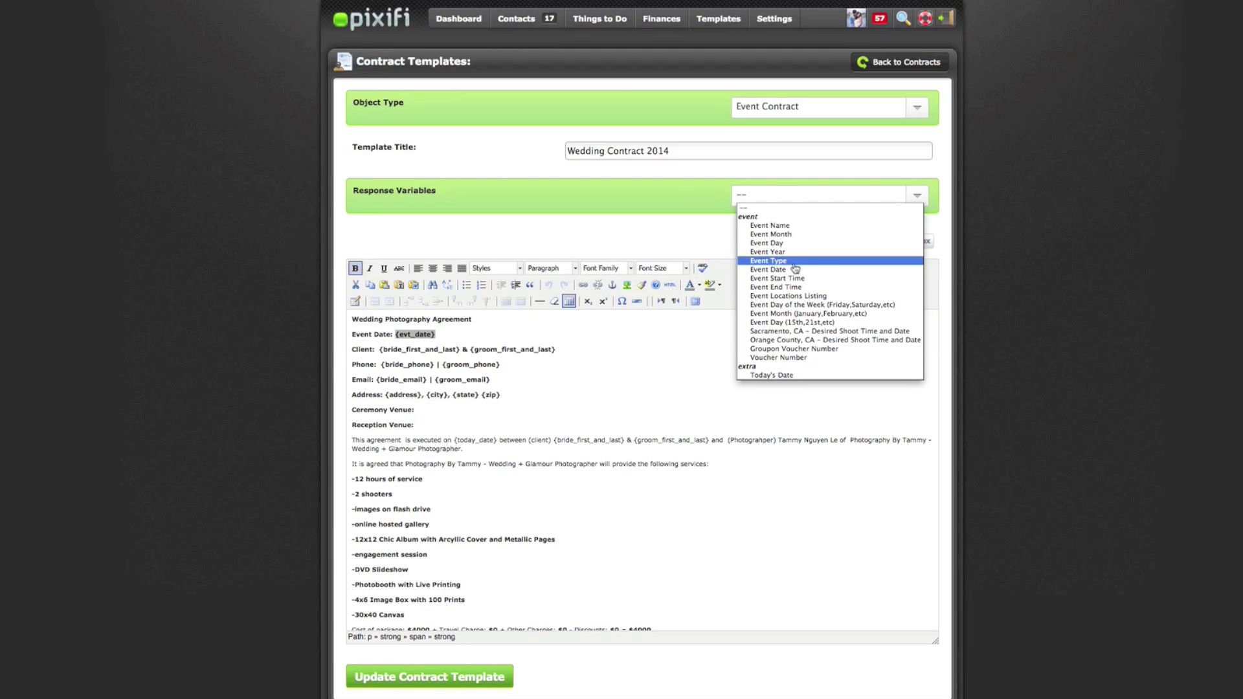
left_click(603, 367)
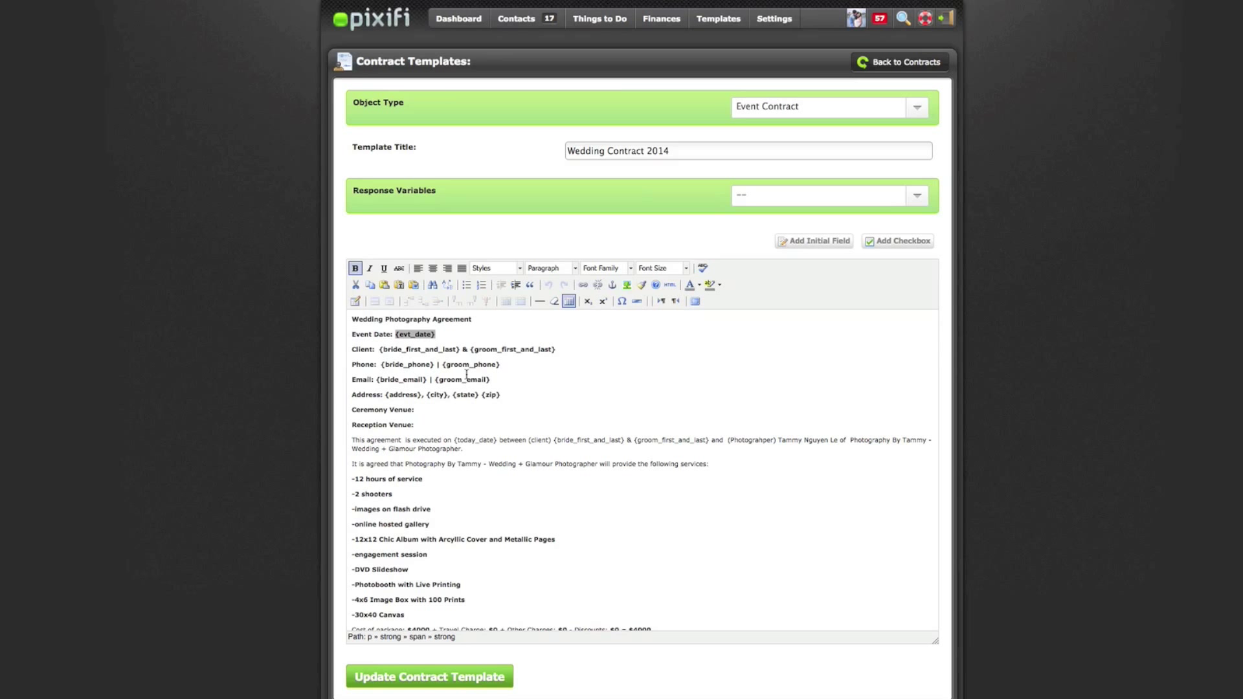
Review the Ceremony Venue line and the contract's list of included services
left_click(428, 412)
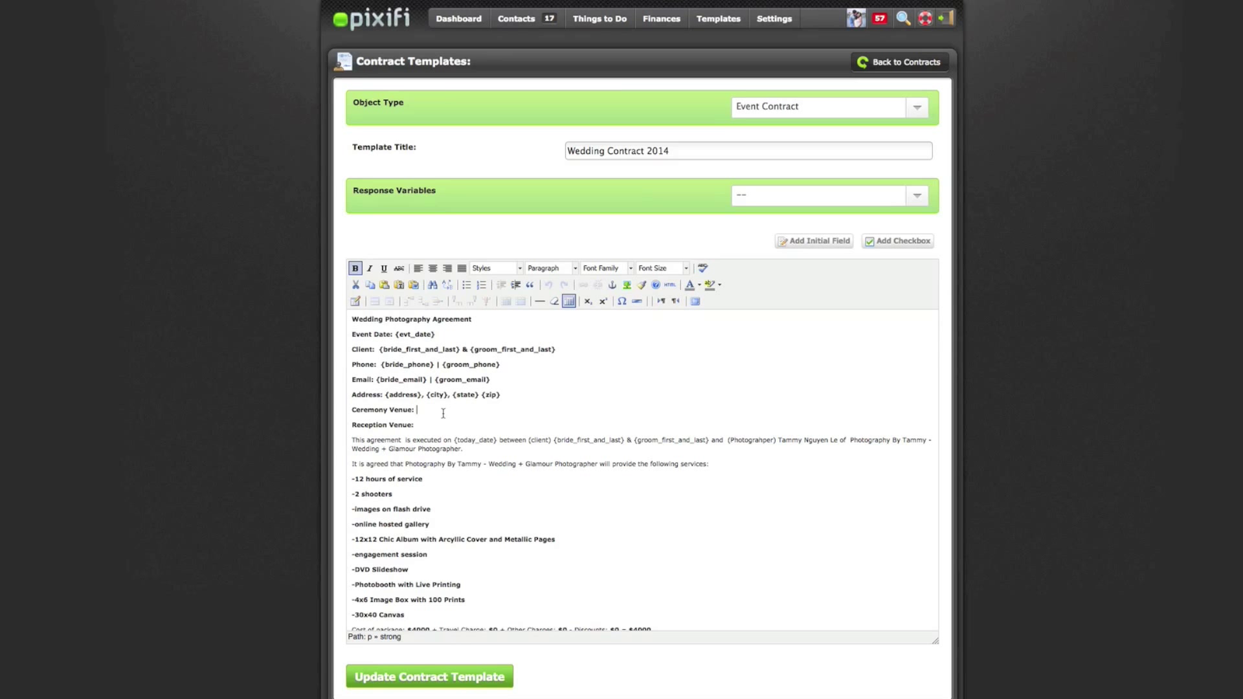
scroll(510, 442, "down", 1)
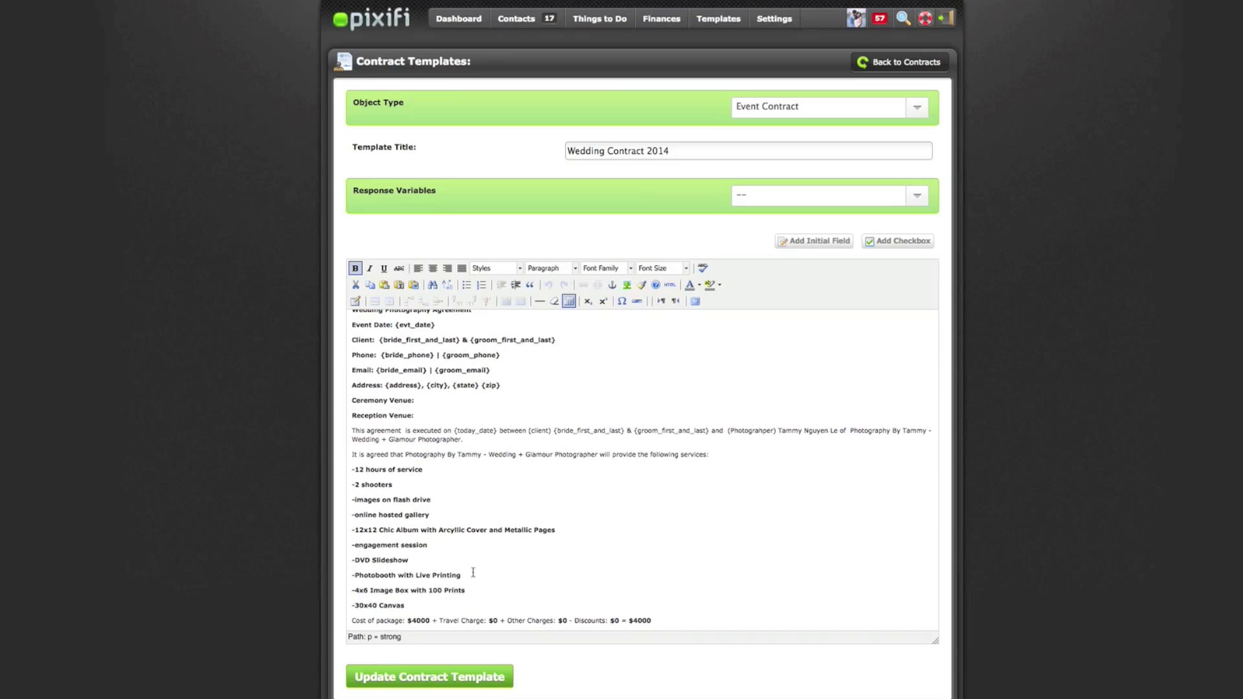
left_click(437, 608)
left_click_drag(407, 606, 354, 463)
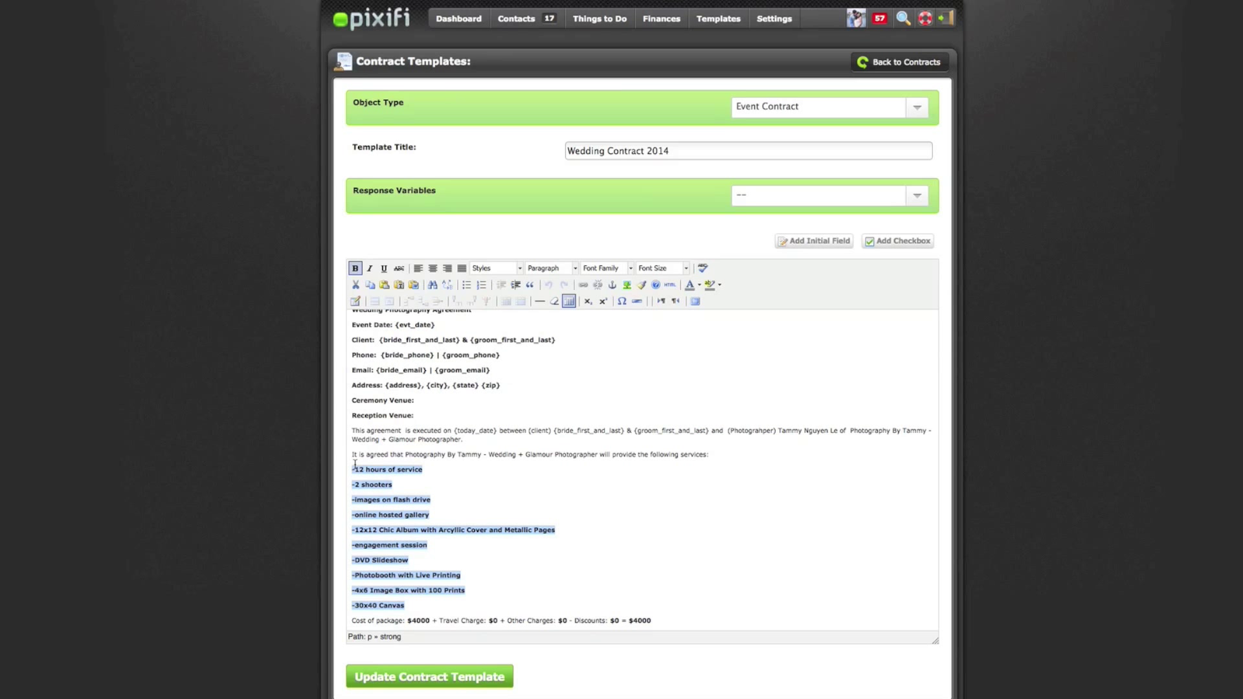
left_click(646, 500)
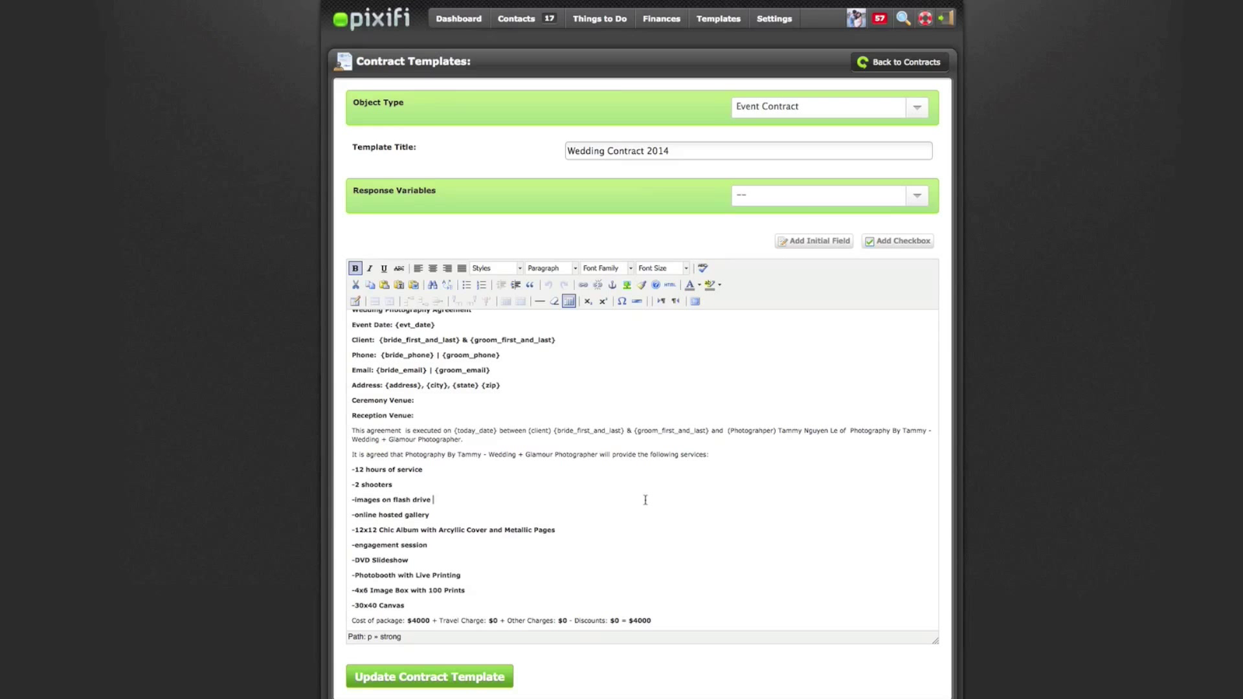
Inspect the {initial} marker on the Remaining Balance line, then go to the Total Cost line's end
scroll(646, 500, "down", 3)
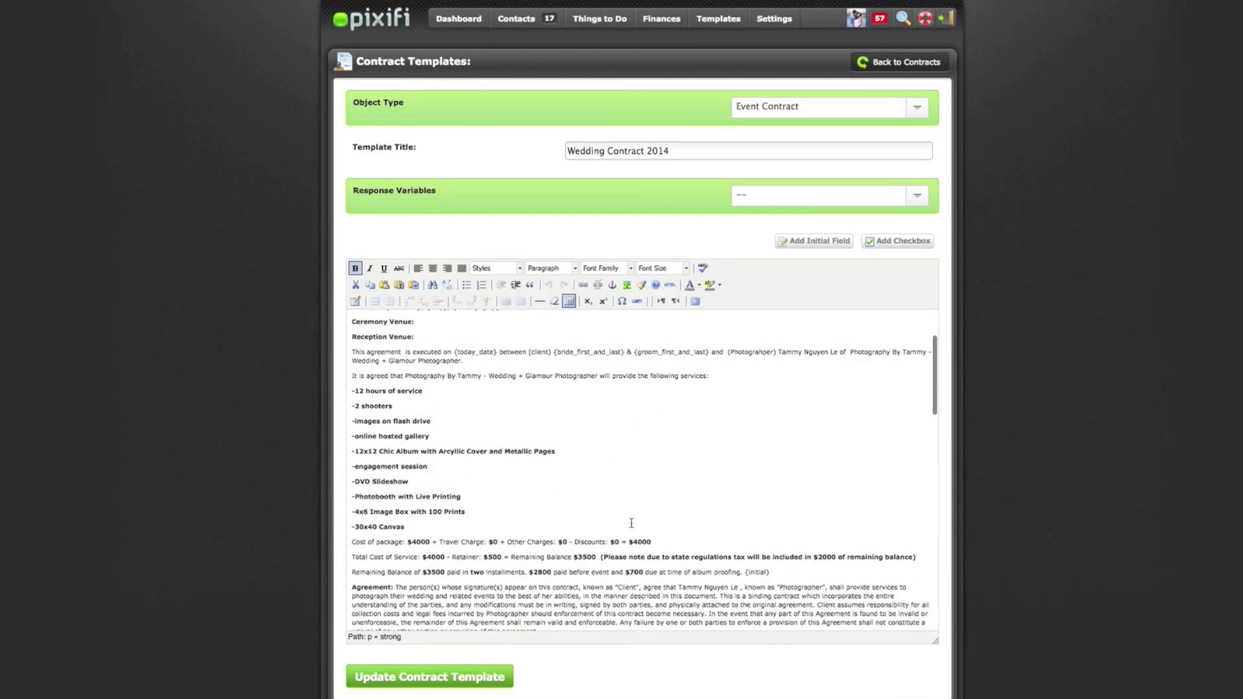
scroll(632, 522, "up", 3)
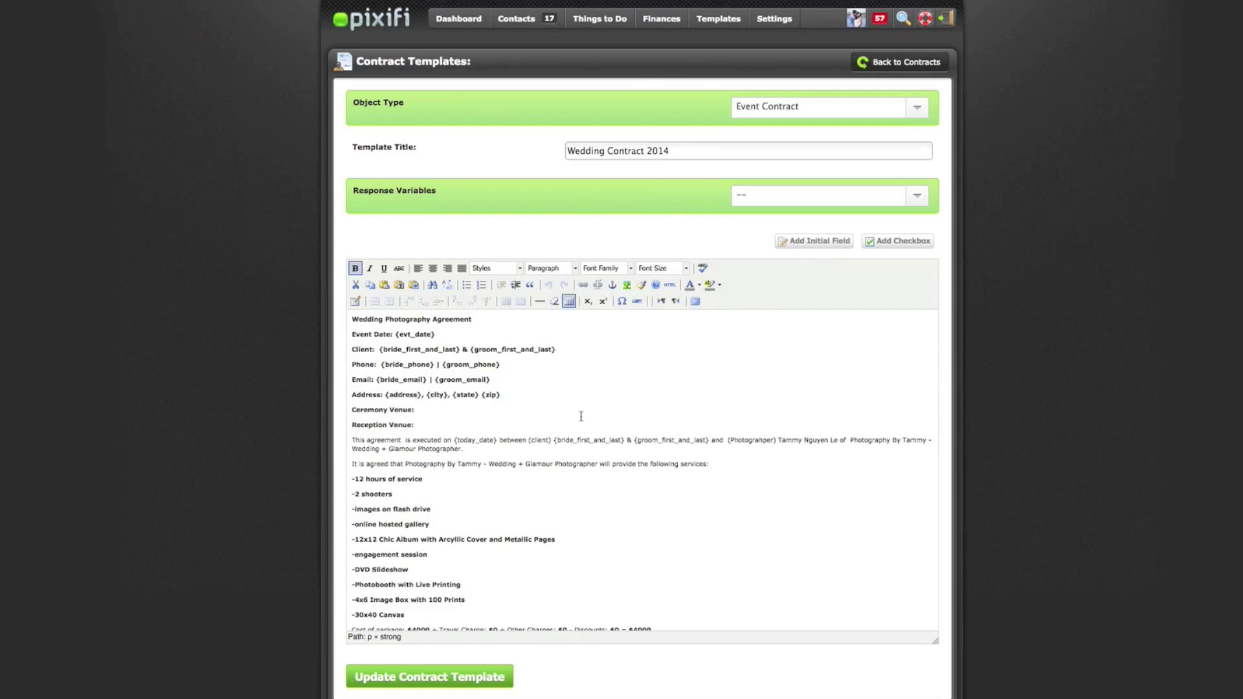
scroll(712, 430, "down", 6)
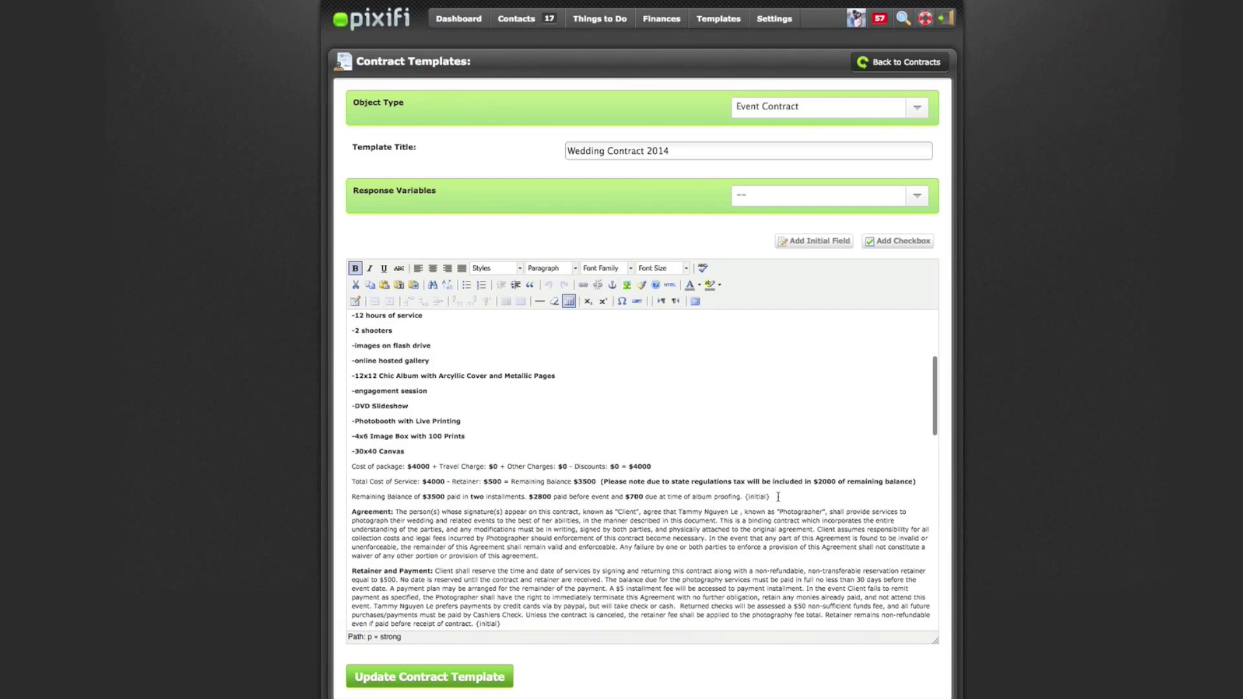
left_click_drag(770, 496, 743, 496)
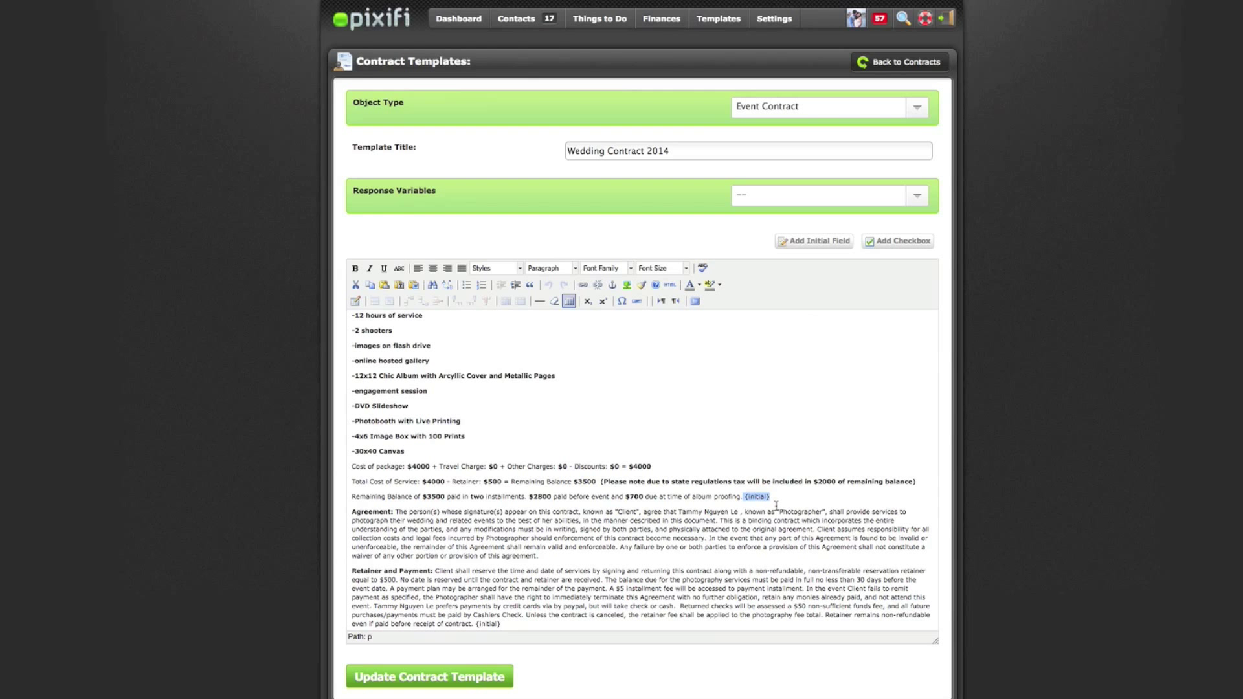
scroll(776, 505, "down", 1)
left_click(845, 371)
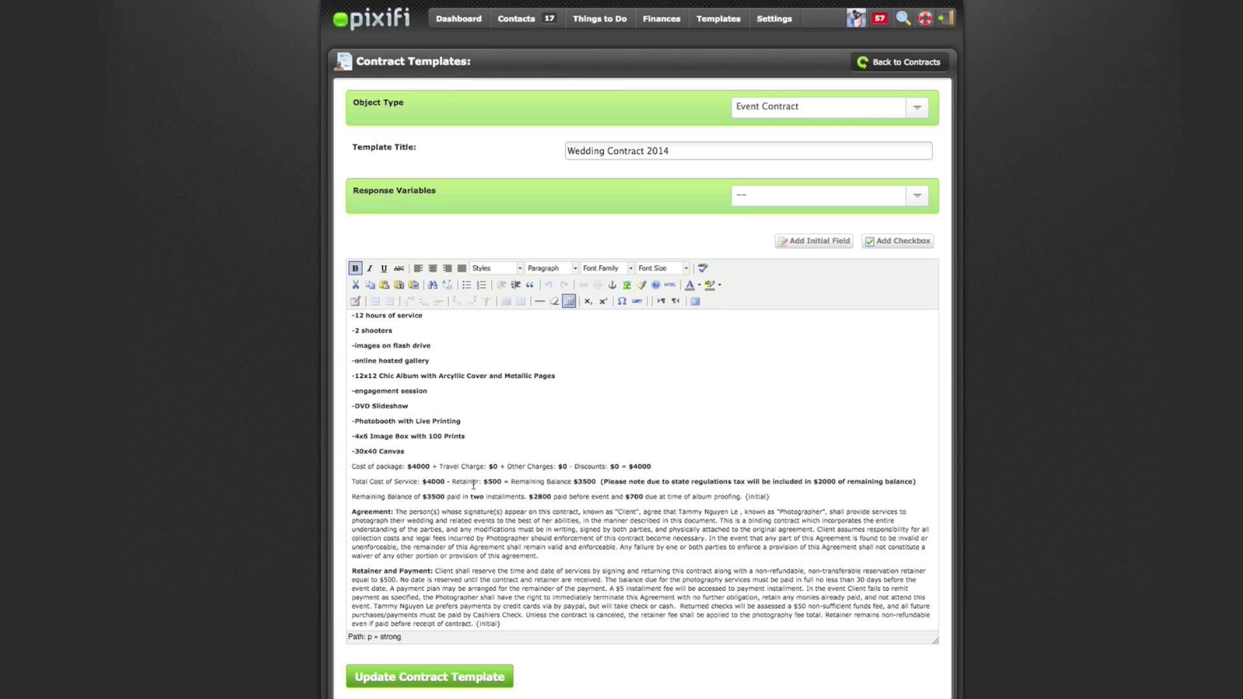
key("End")
Save the Wedding Contract 2014 template with Update Contract Template
left_click(469, 677)
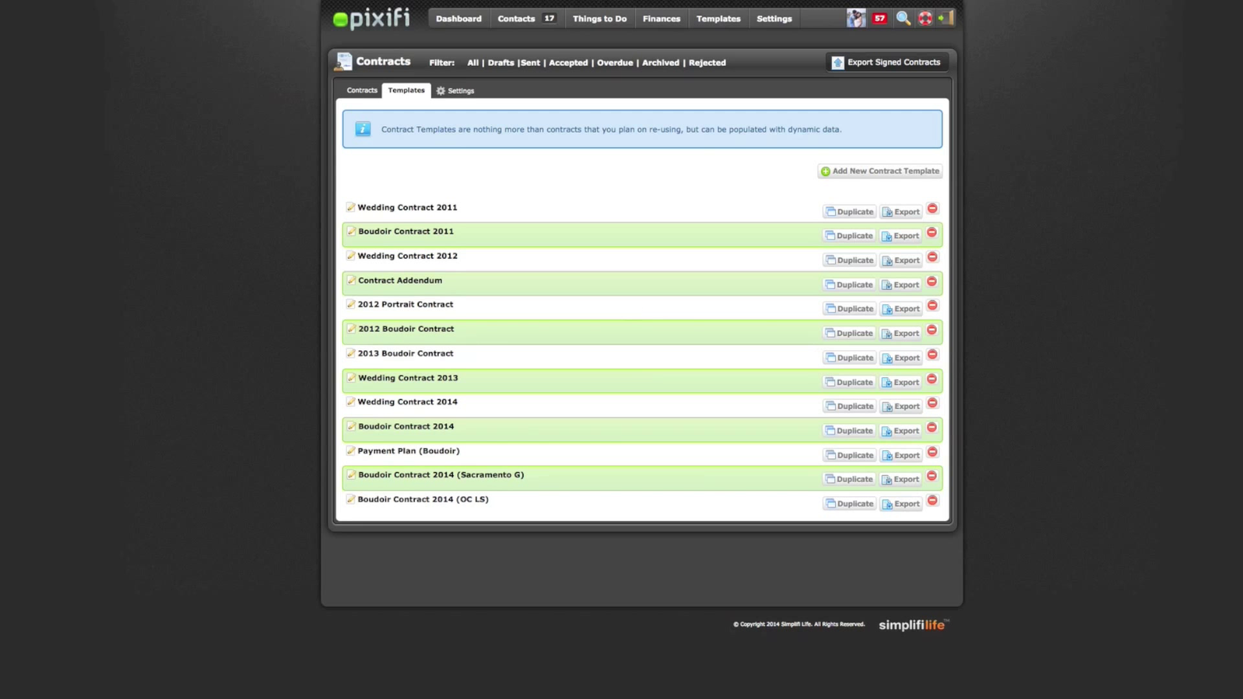
Open the sample lead and switch its record to edit mode
mouse_move(544, 18)
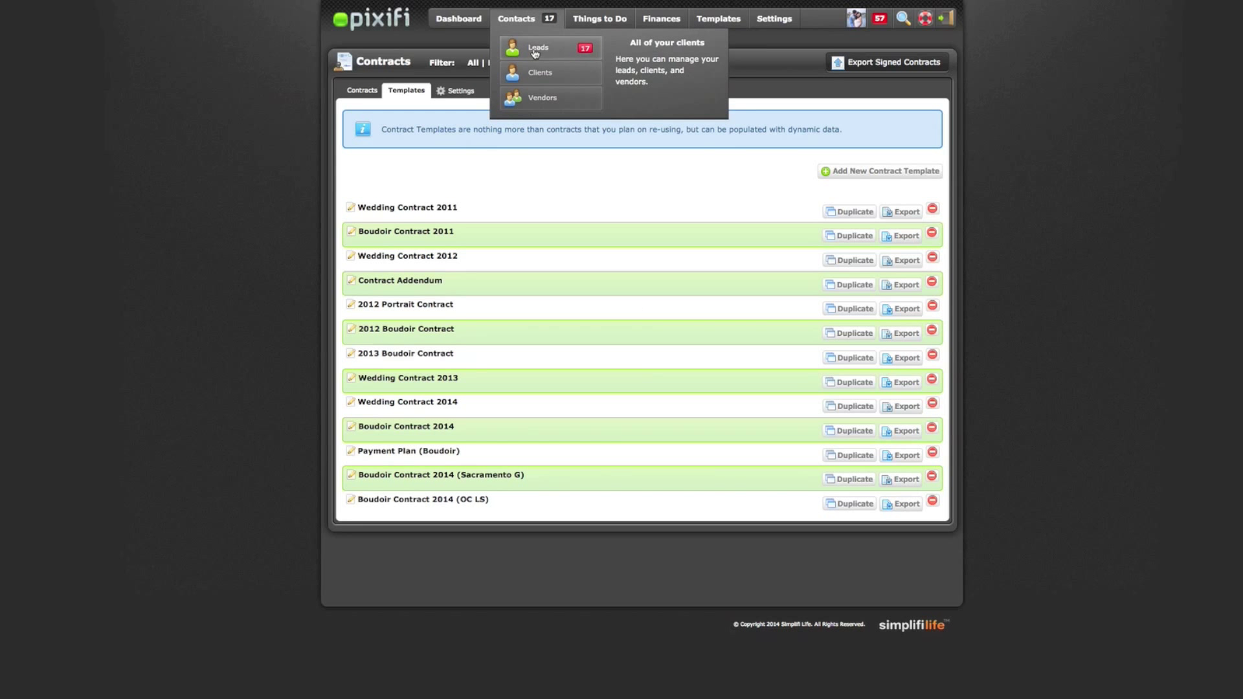
left_click(536, 48)
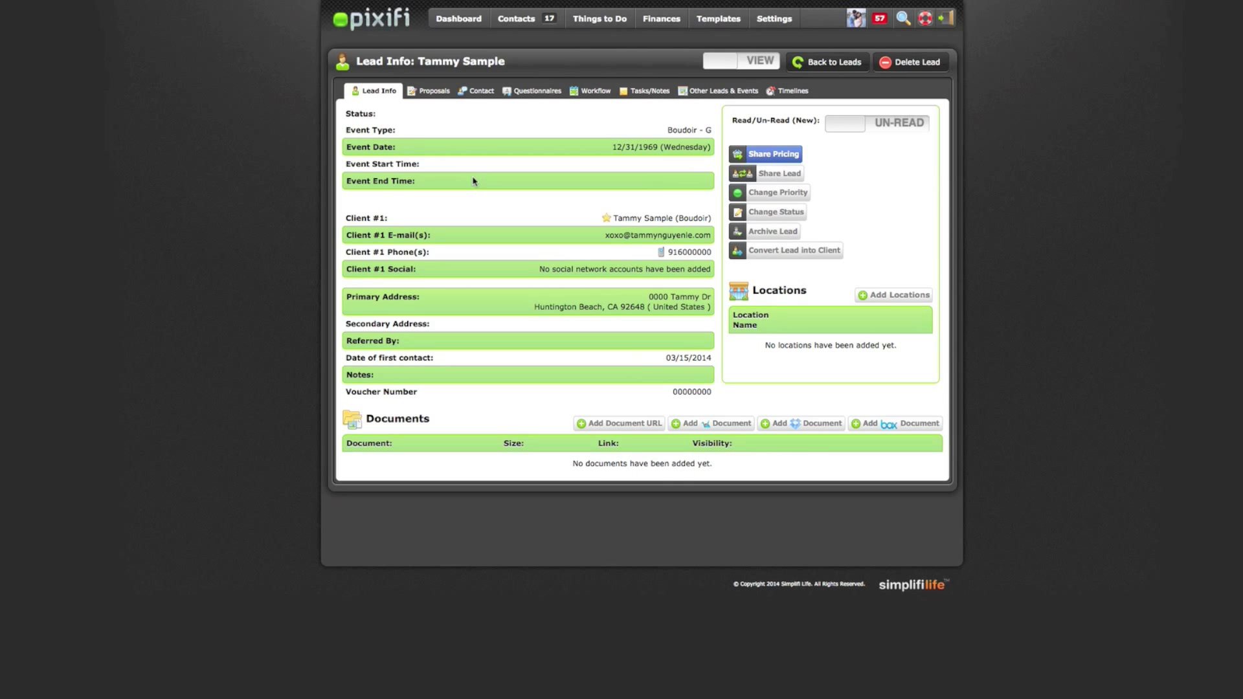
left_click(773, 63)
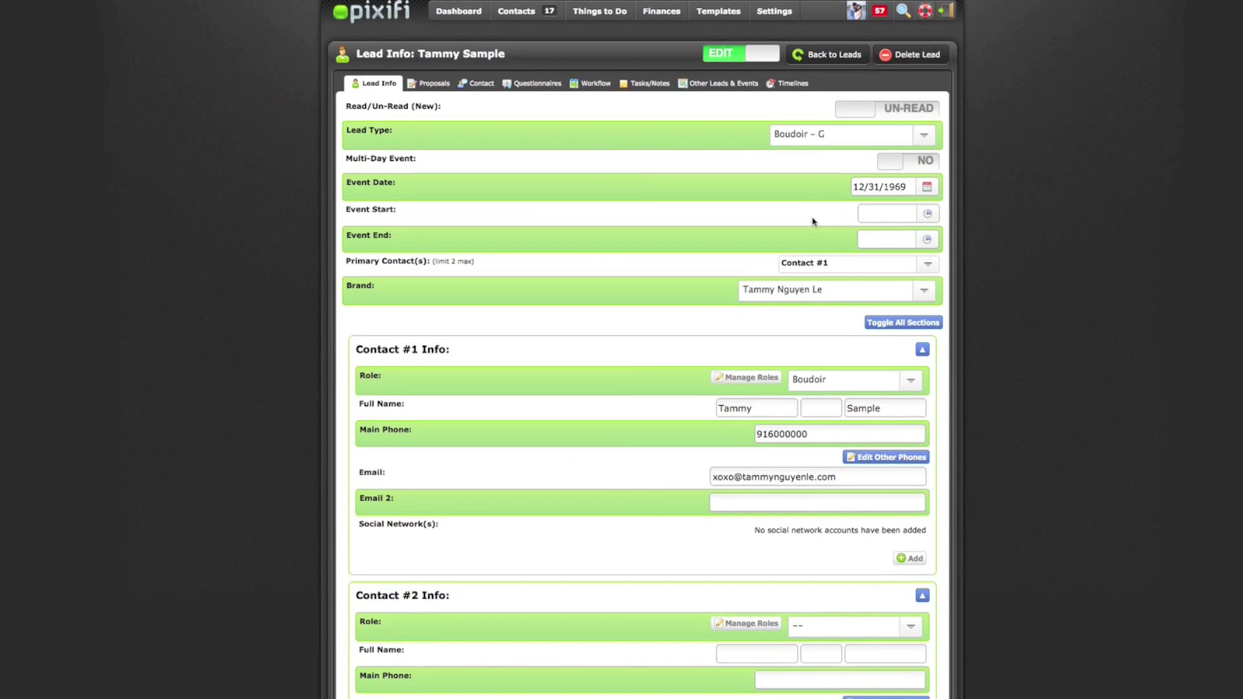
Scroll through the lead's contact and address details, click into Notes, and save
scroll(815, 225, "down", 1)
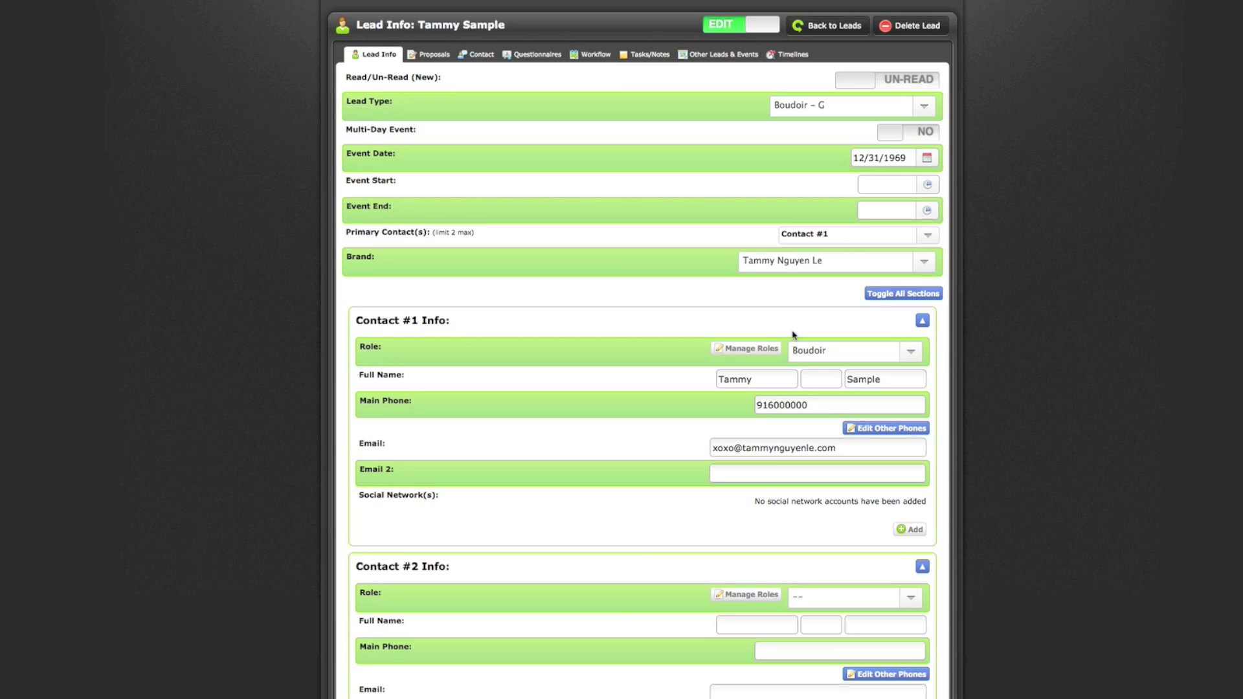
scroll(791, 330, "down", 2)
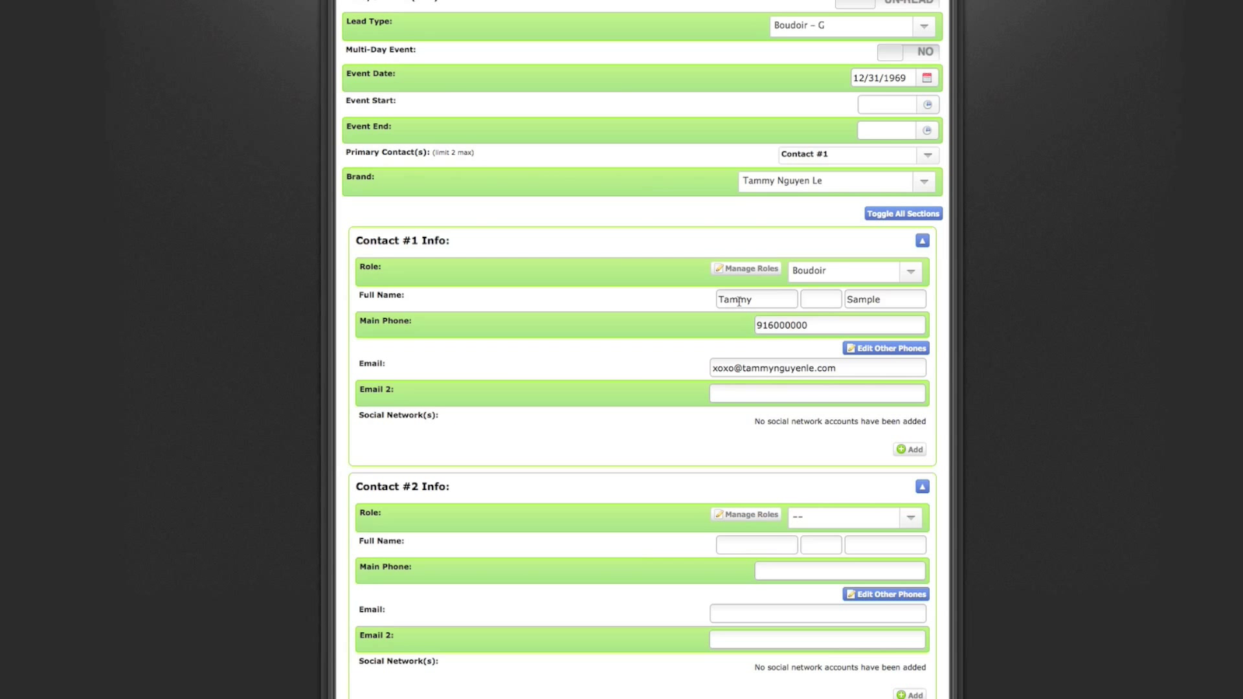
scroll(844, 364, "down", 12)
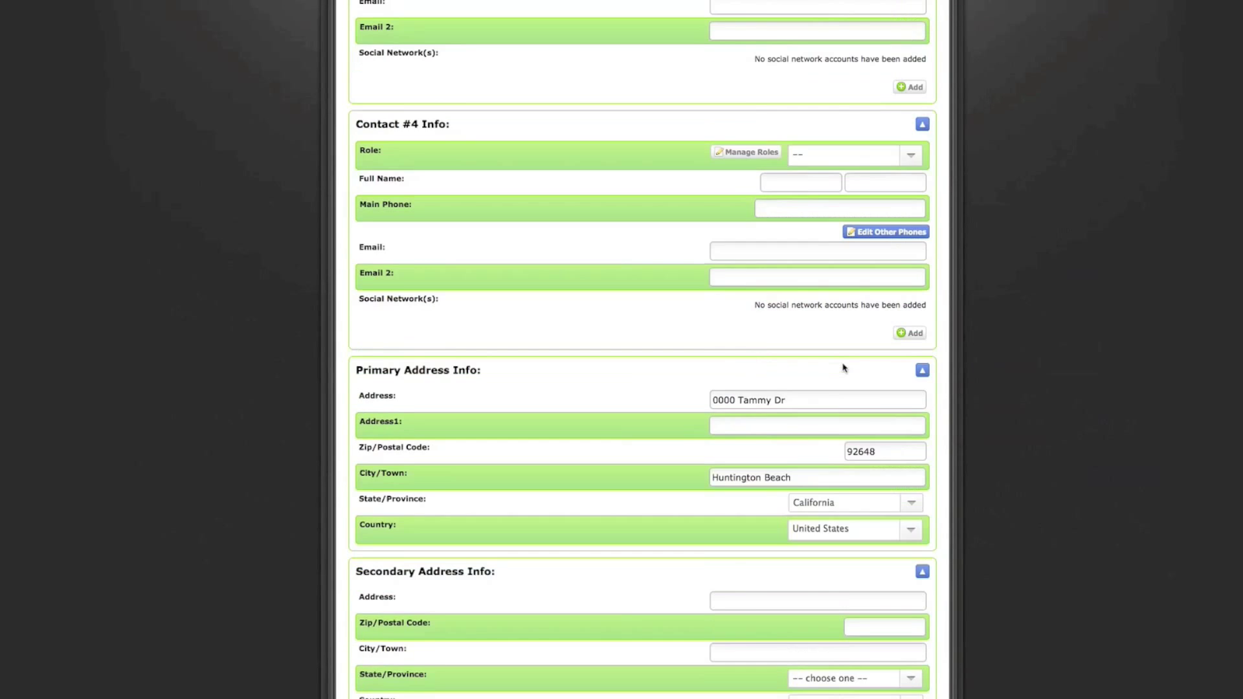
scroll(843, 367, "down", 10)
left_click(655, 362)
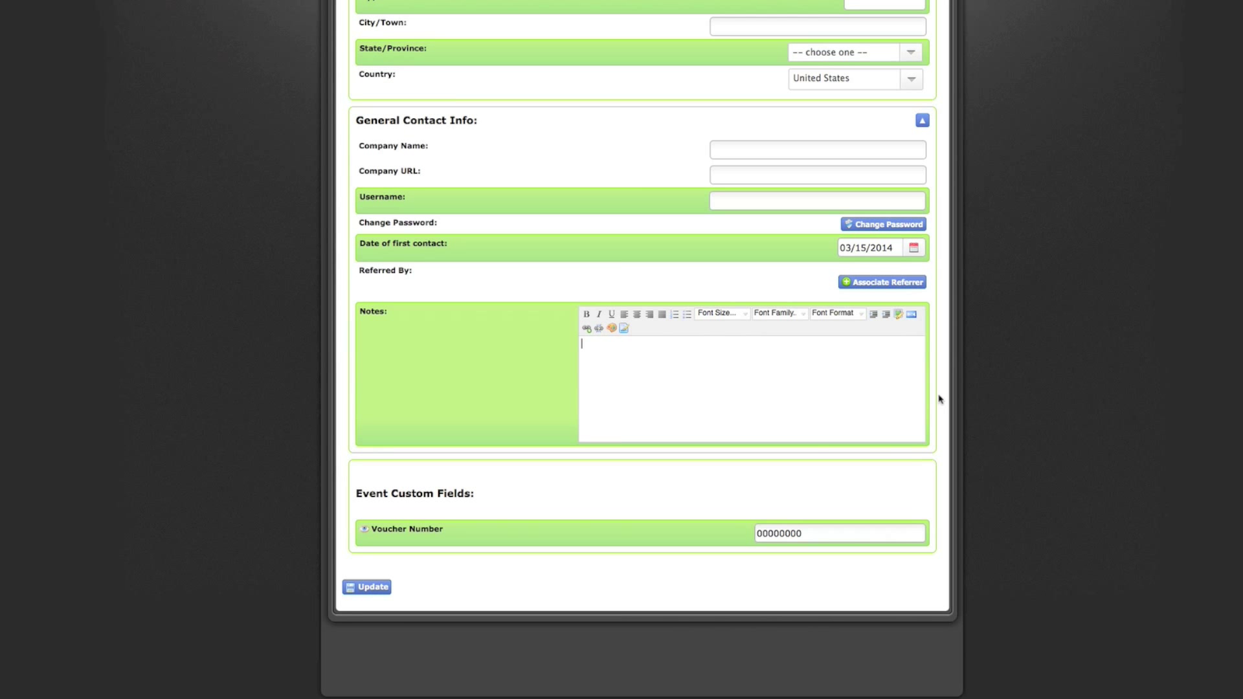
left_click(378, 593)
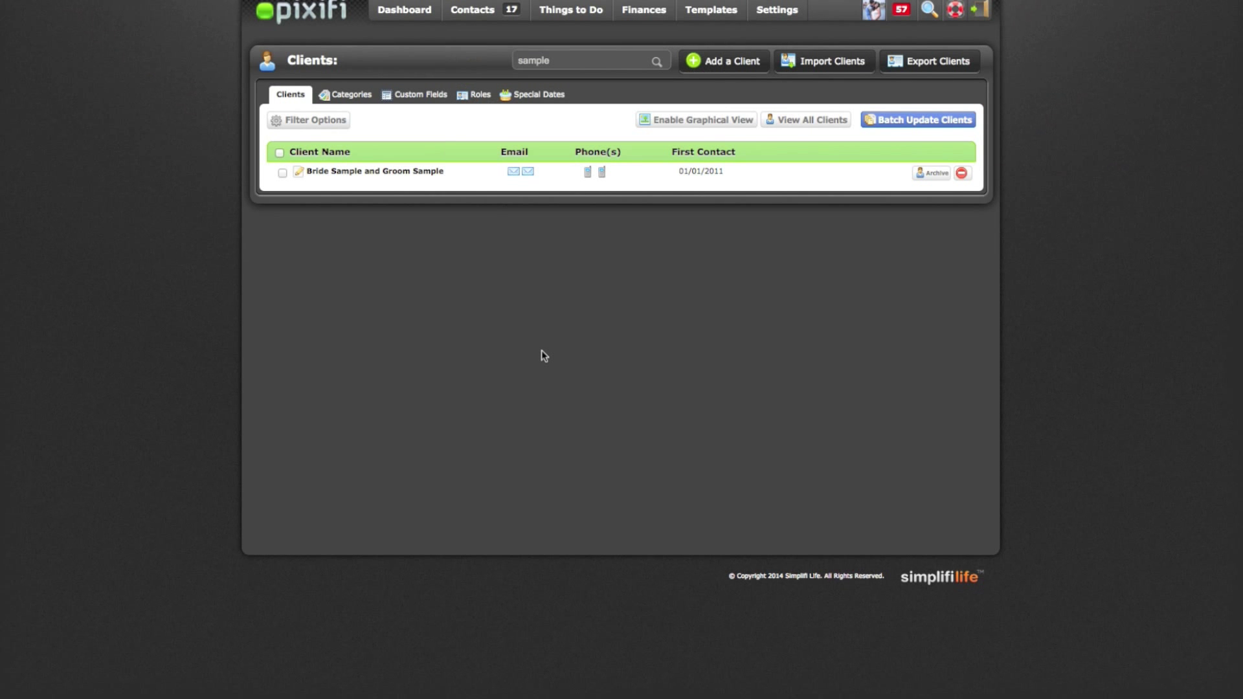
Open the sample bride-and-groom client's record from the 'sample' search results
left_click(410, 172)
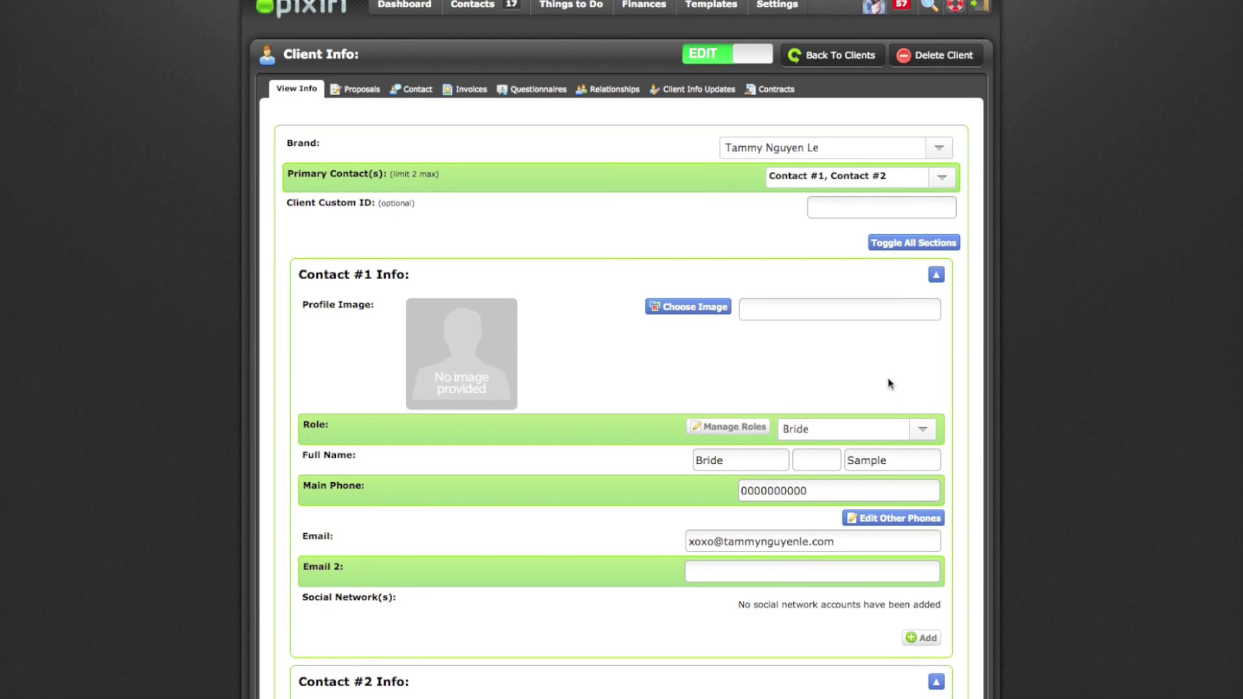
Scroll through the sample couple's Client Info form and save it with Update Client
scroll(890, 383, "down", 3)
scroll(889, 378, "down", 1)
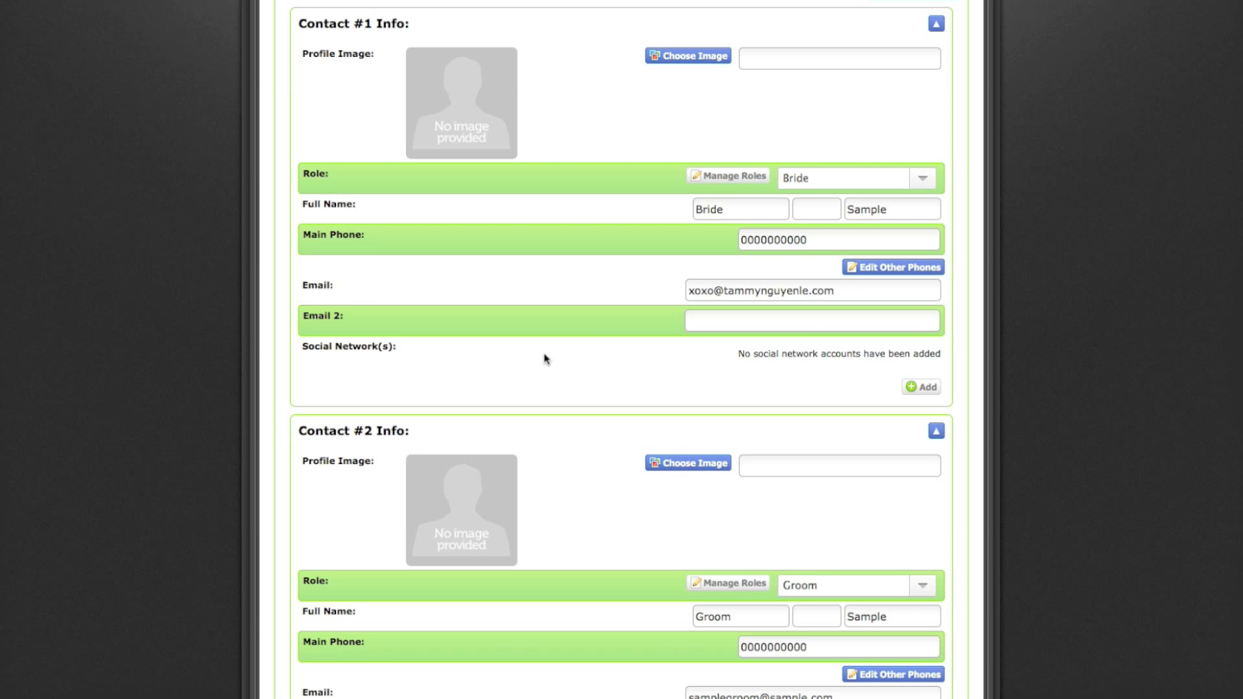
scroll(544, 359, "down", 9)
scroll(544, 359, "down", 9)
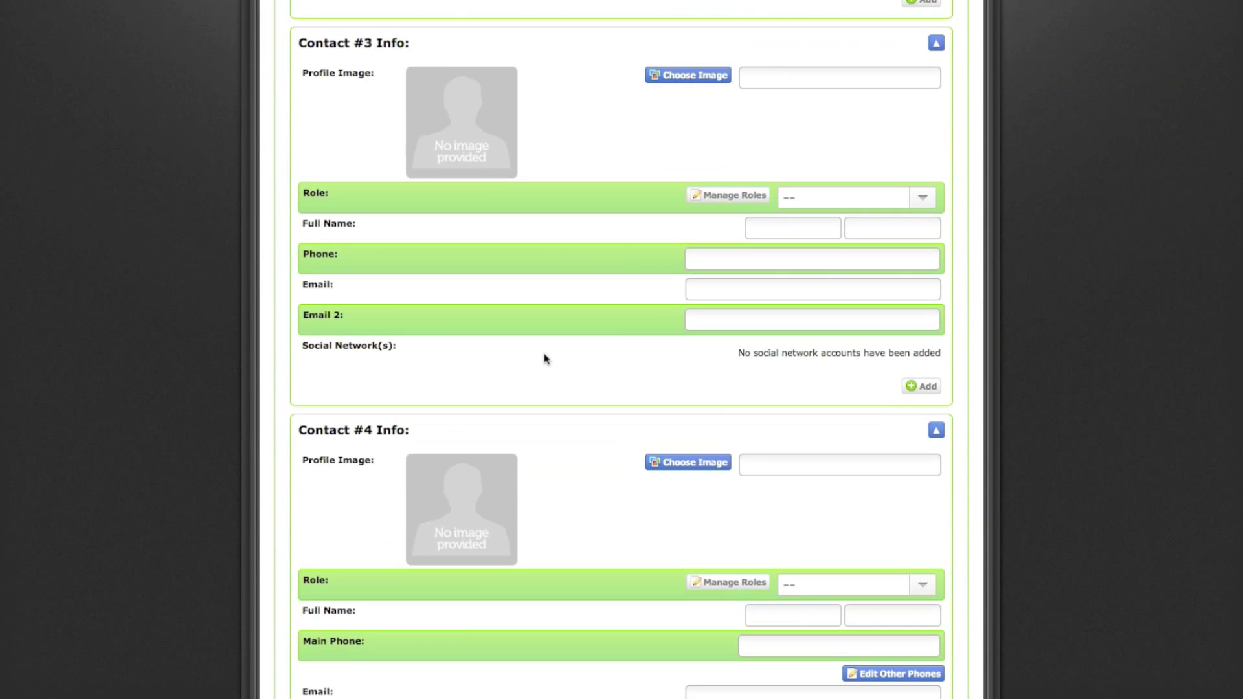
scroll(544, 359, "down", 2)
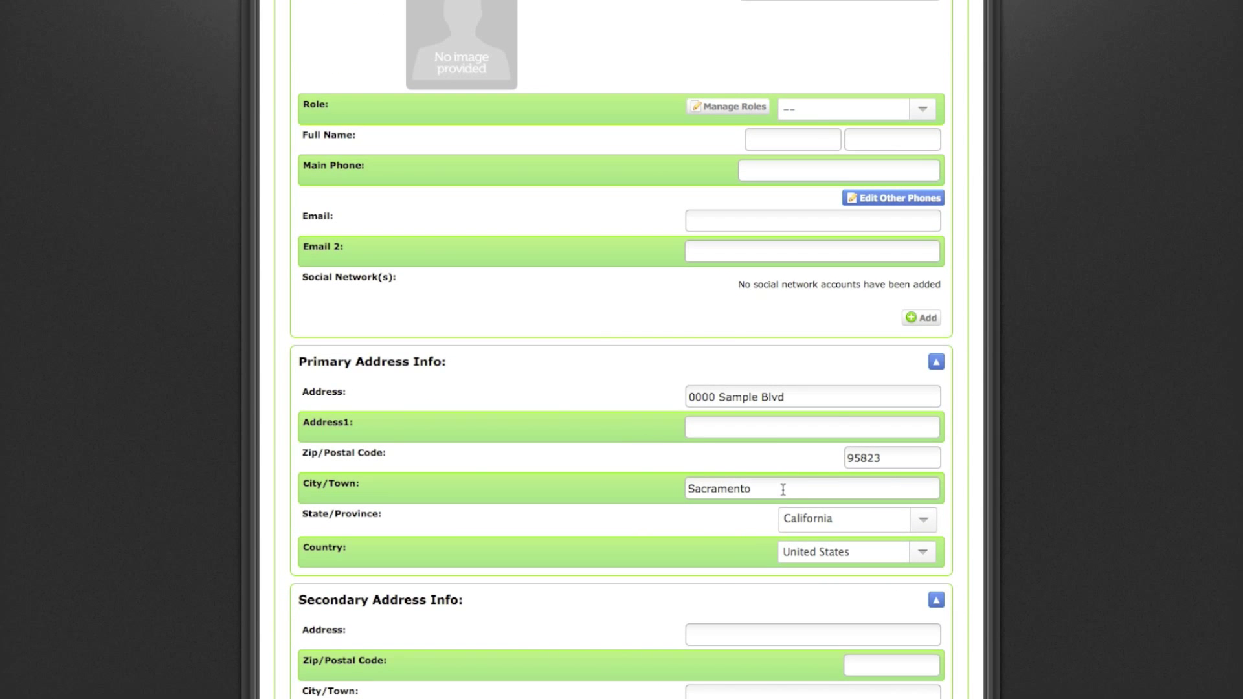
scroll(783, 492, "down", 5)
scroll(783, 490, "down", 3)
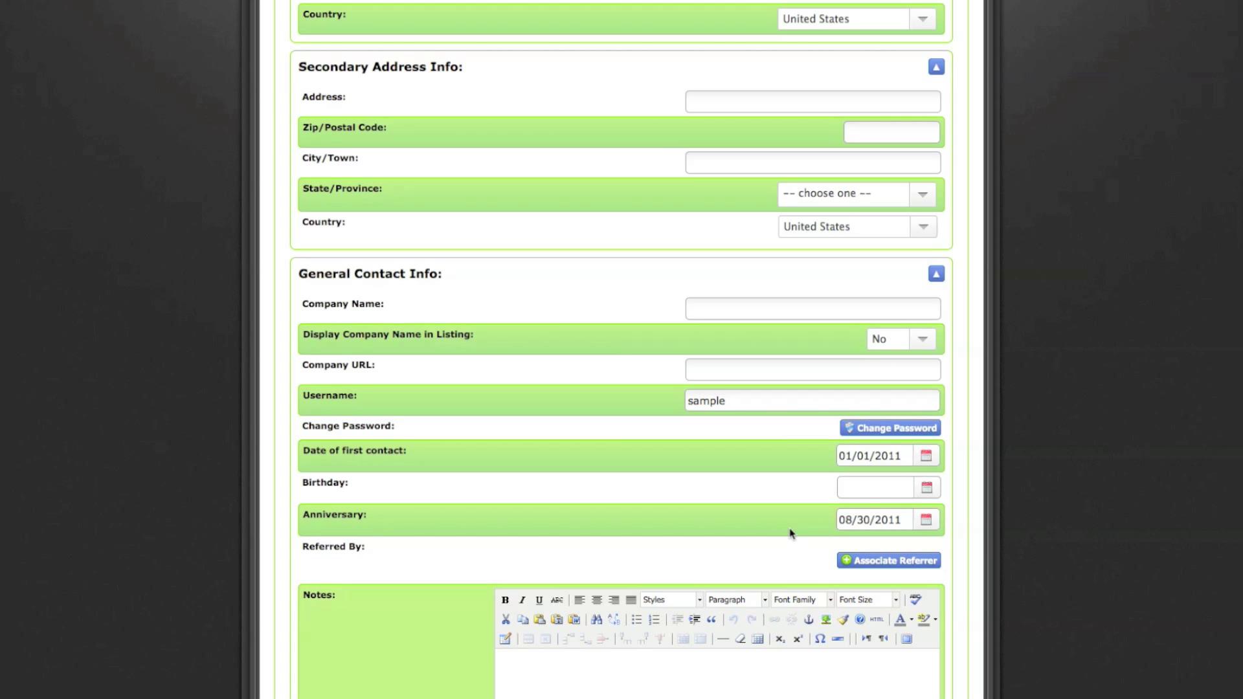
scroll(791, 541, "down", 2)
scroll(579, 585, "down", 1)
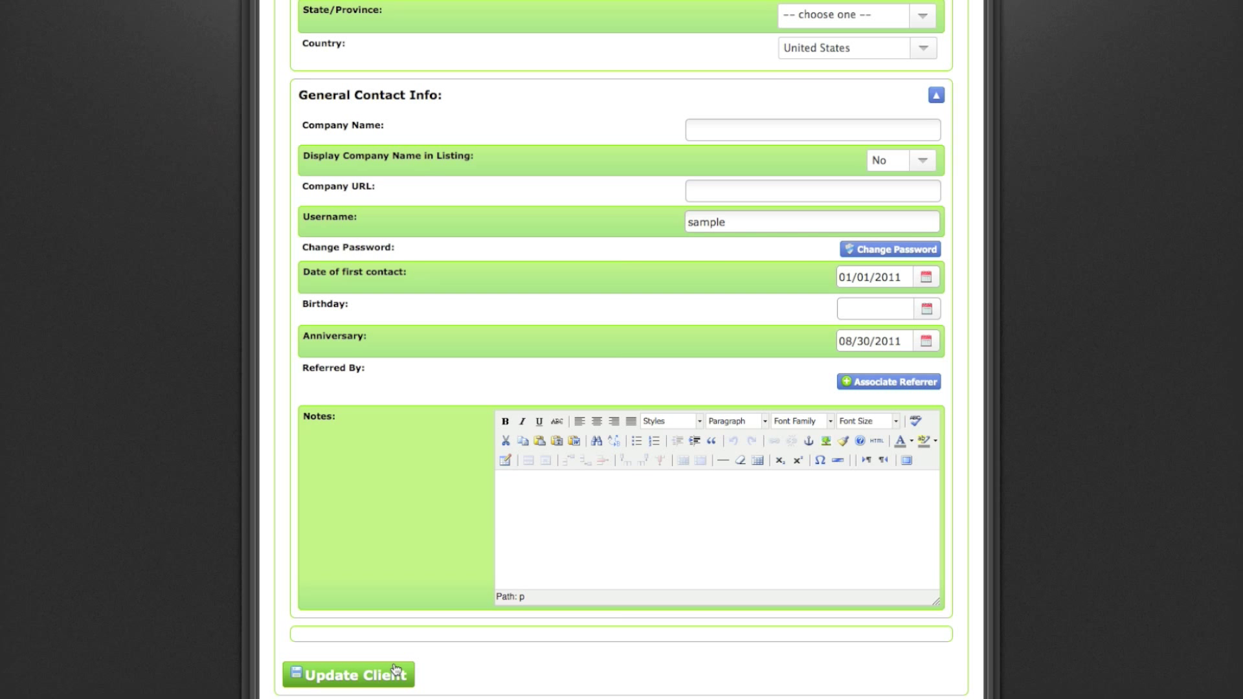
left_click(383, 682)
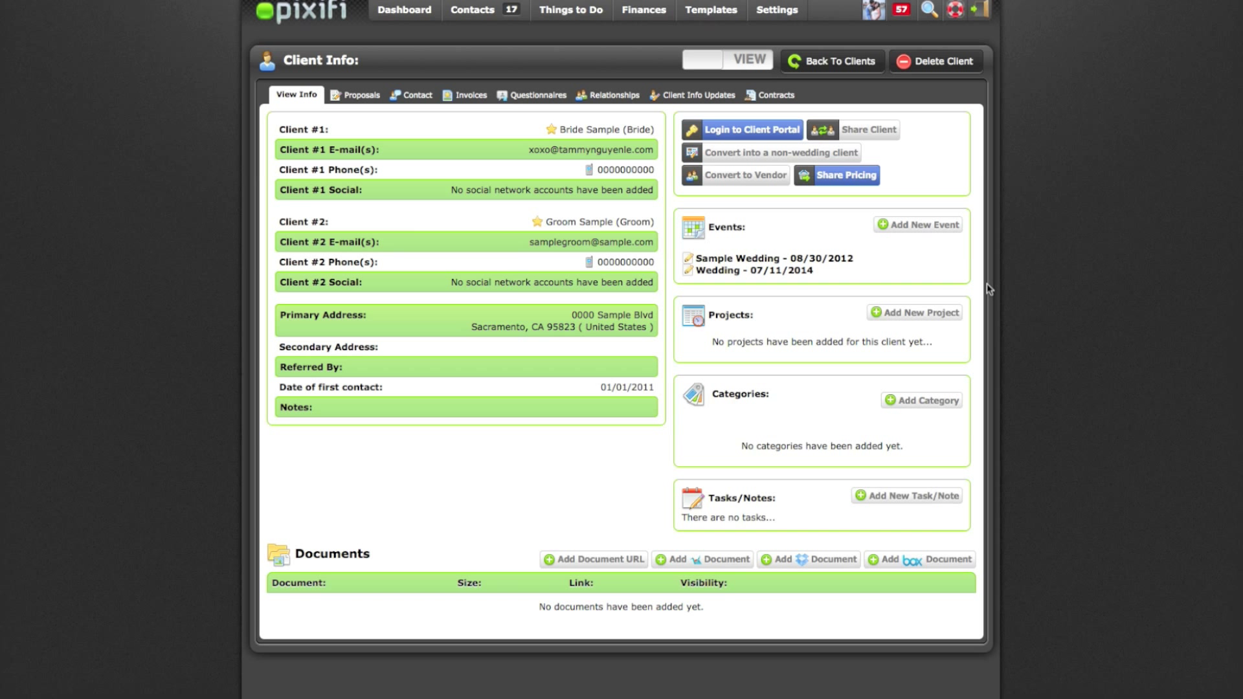
Create the Wedding event 'Bride and Groom Wedding' dated 03/16/2014 and go to its page
left_click(936, 233)
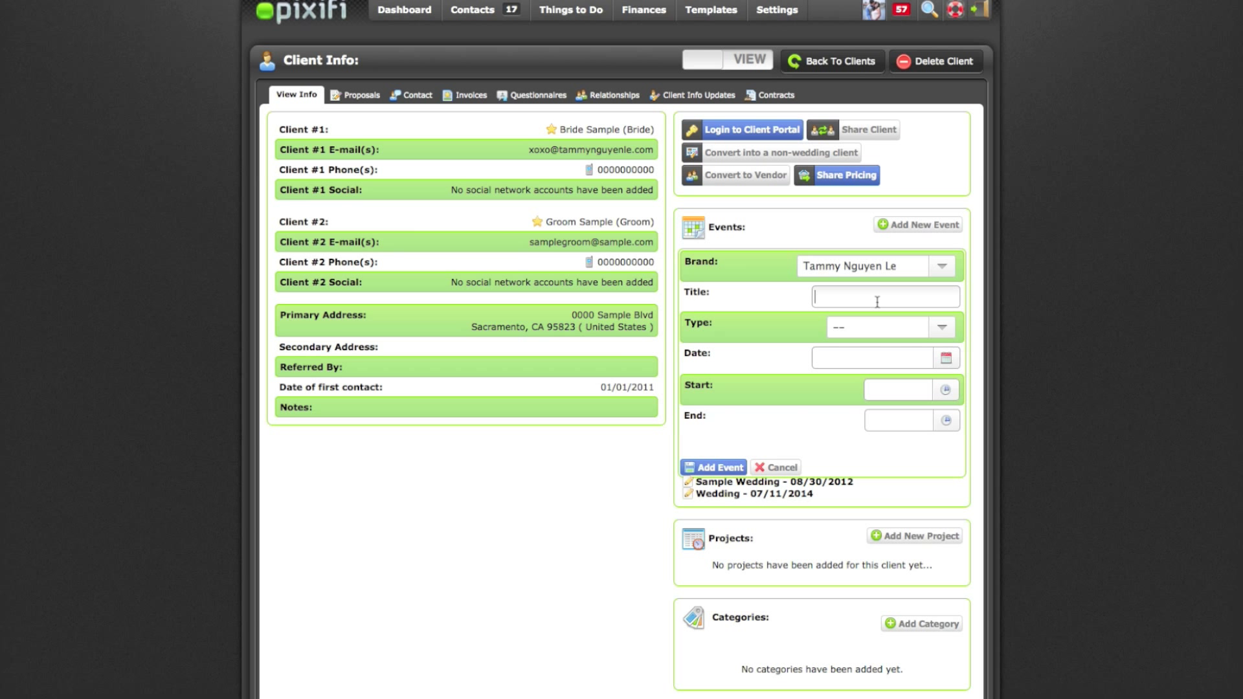
type("Bride and Groom Wedding")
left_click(920, 333)
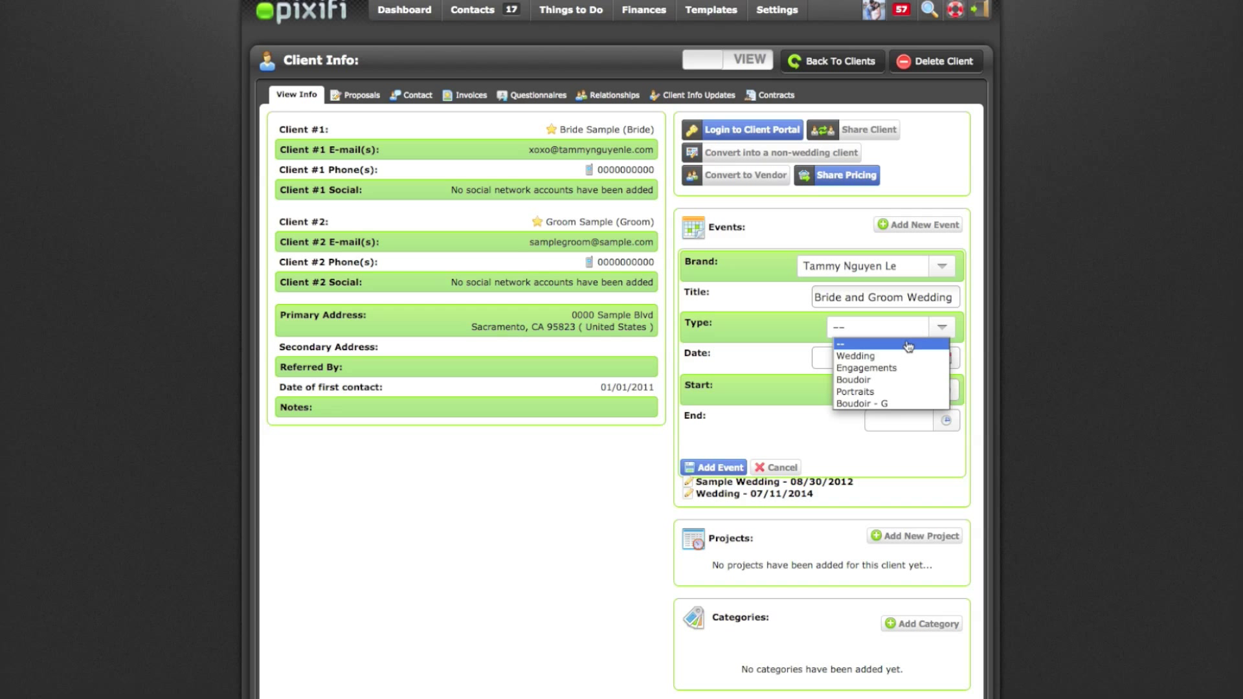
left_click(905, 355)
left_click(944, 360)
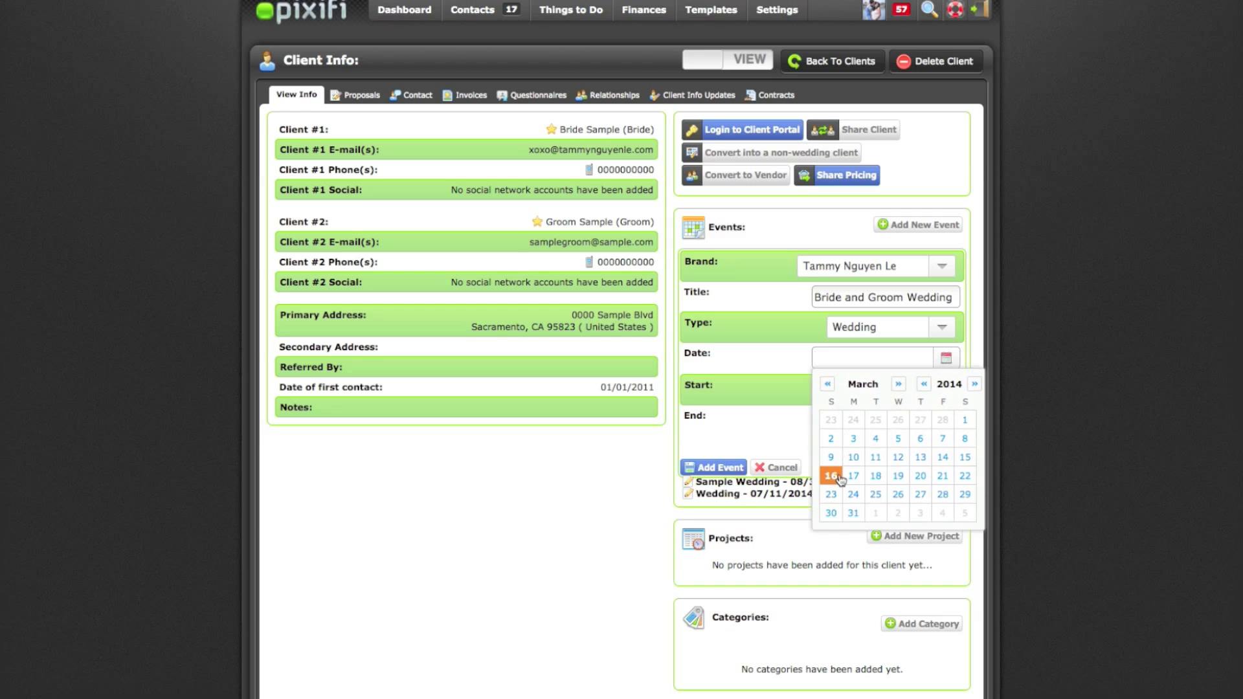
left_click(831, 472)
left_click(728, 466)
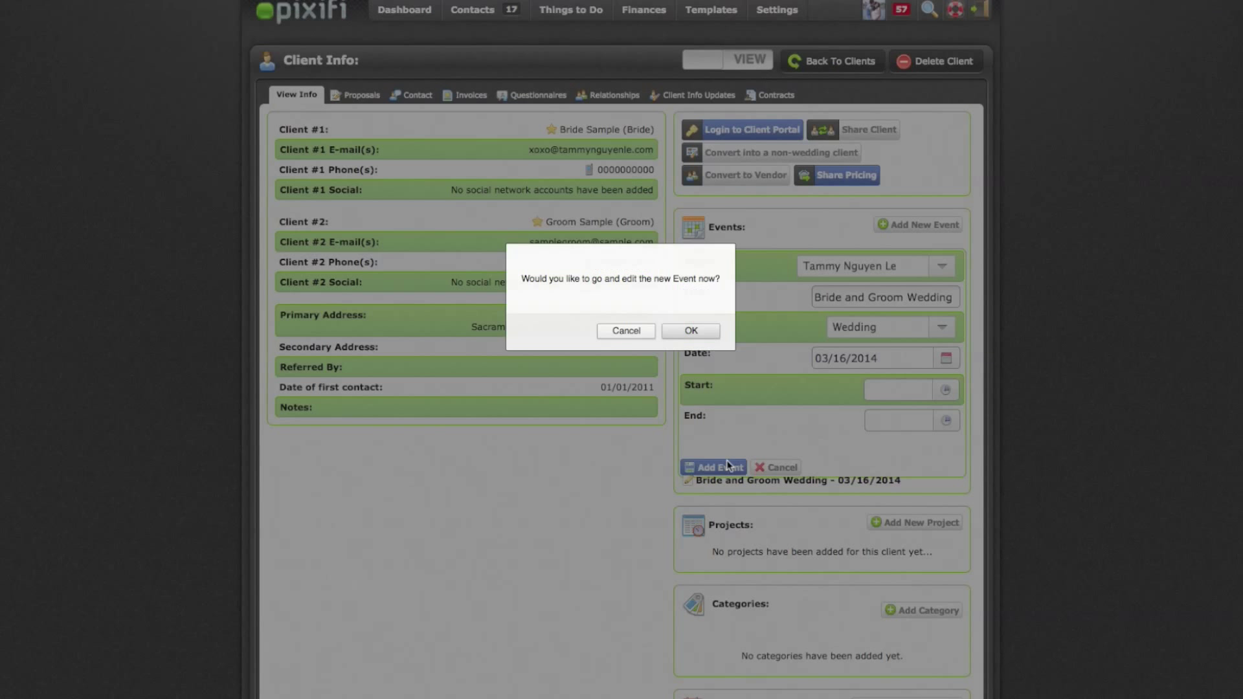
left_click(697, 327)
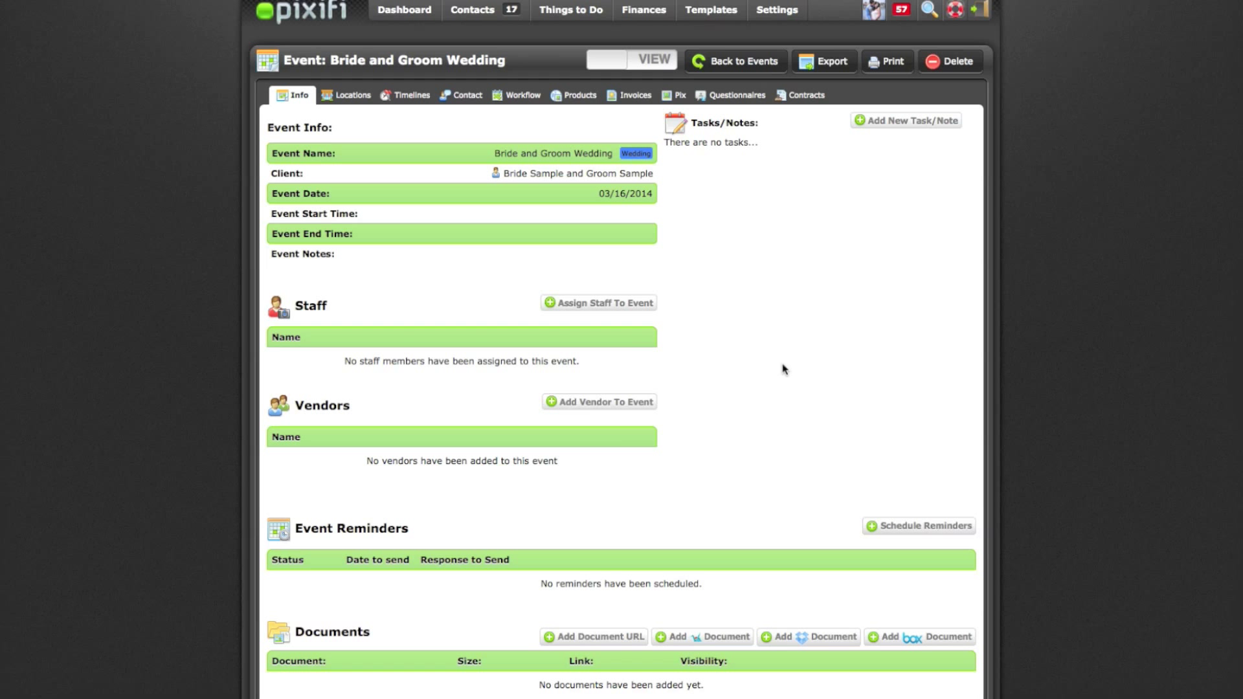
Start a new contract for the event based on the Wedding Contract 2014 template
left_click(803, 95)
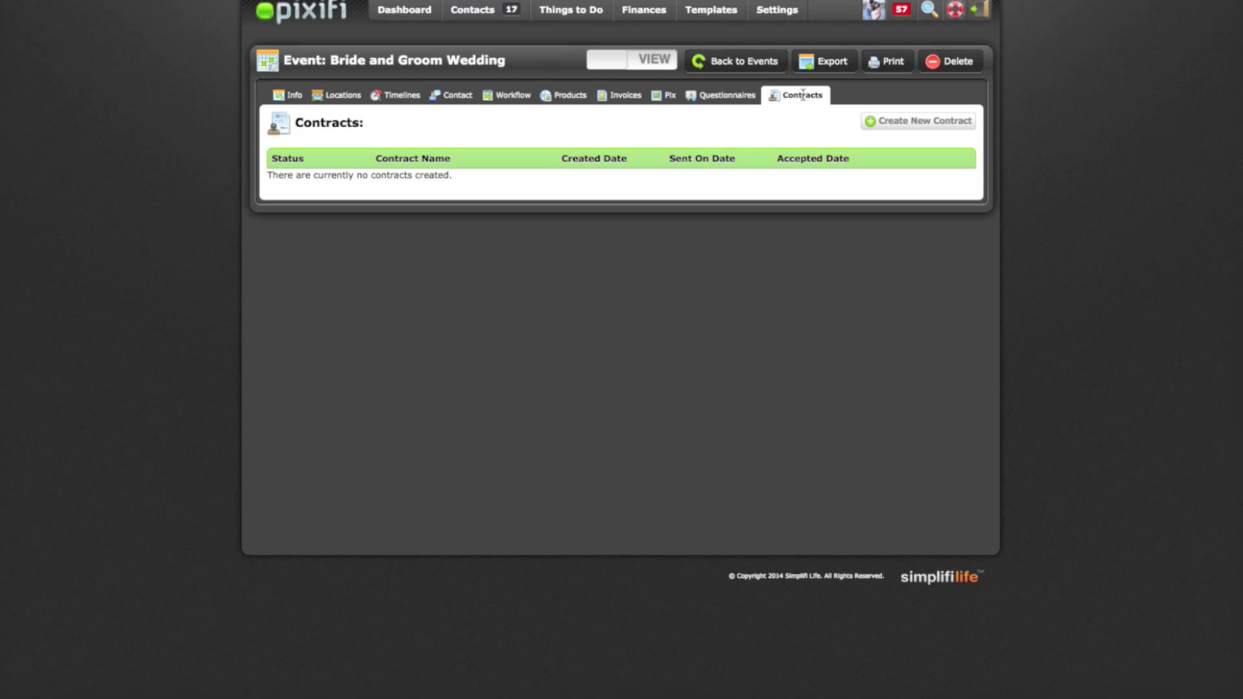
left_click(906, 123)
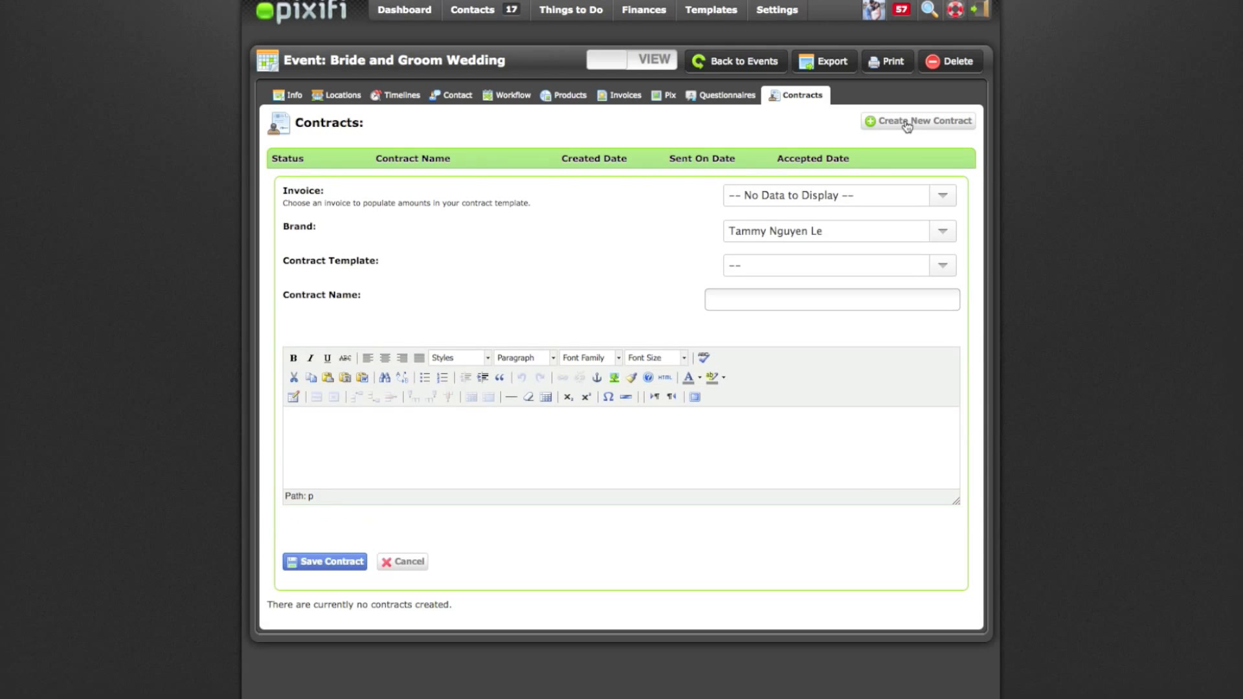
left_click(536, 466)
left_click(788, 275)
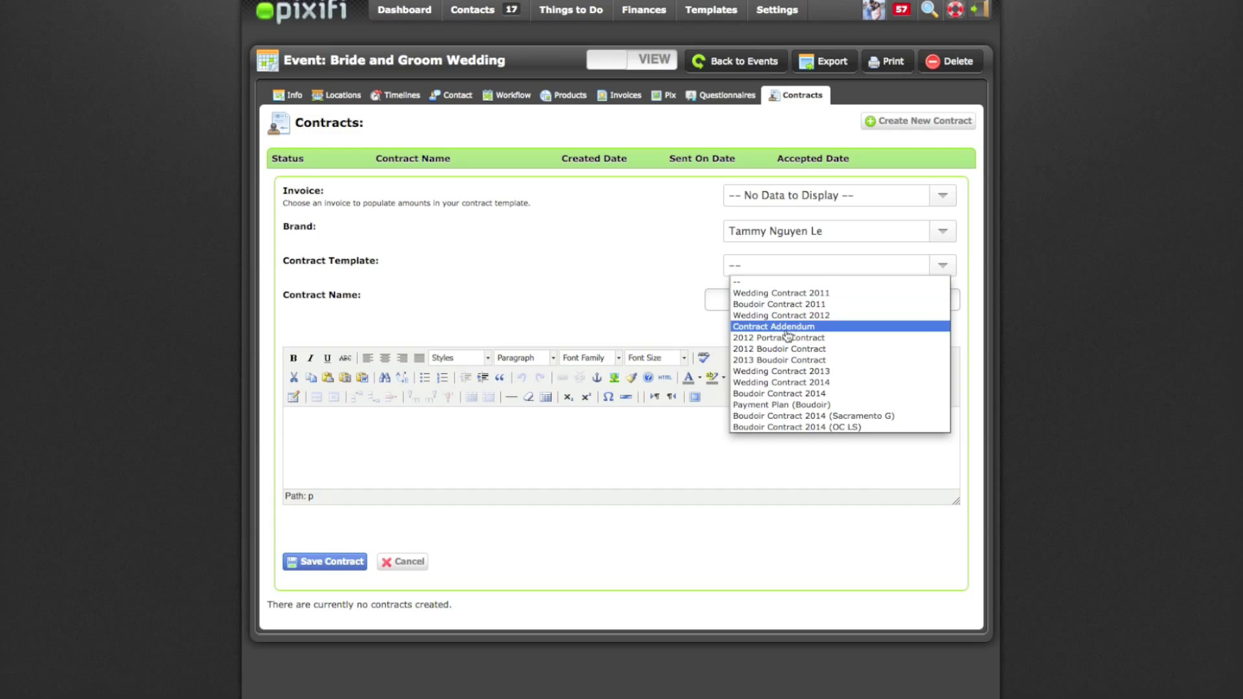
left_click(791, 382)
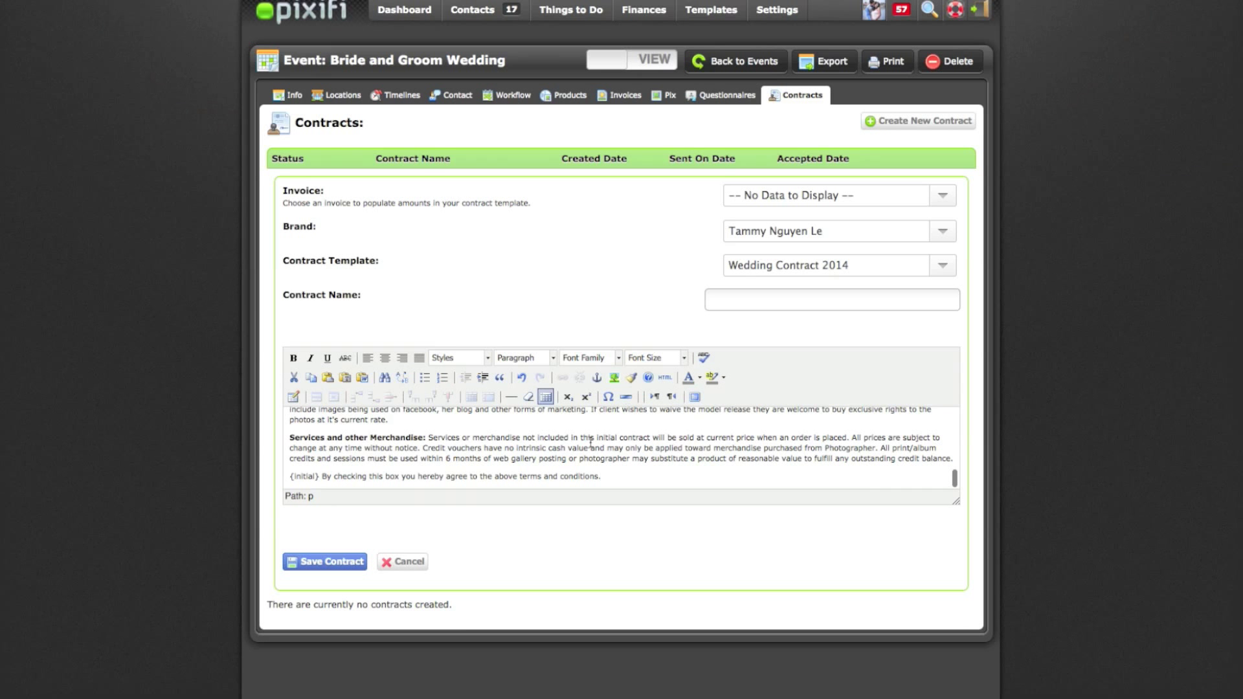
scroll(590, 442, "up", 15)
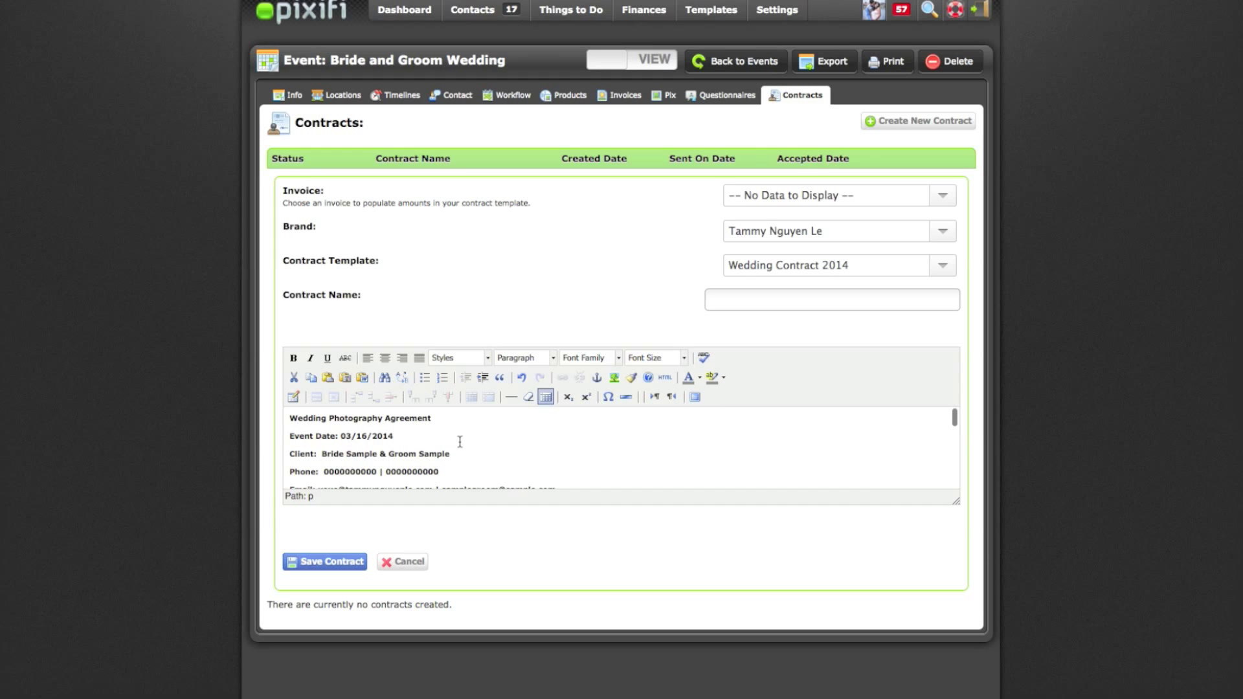
scroll(478, 448, "down", 2)
scroll(524, 466, "down", 2)
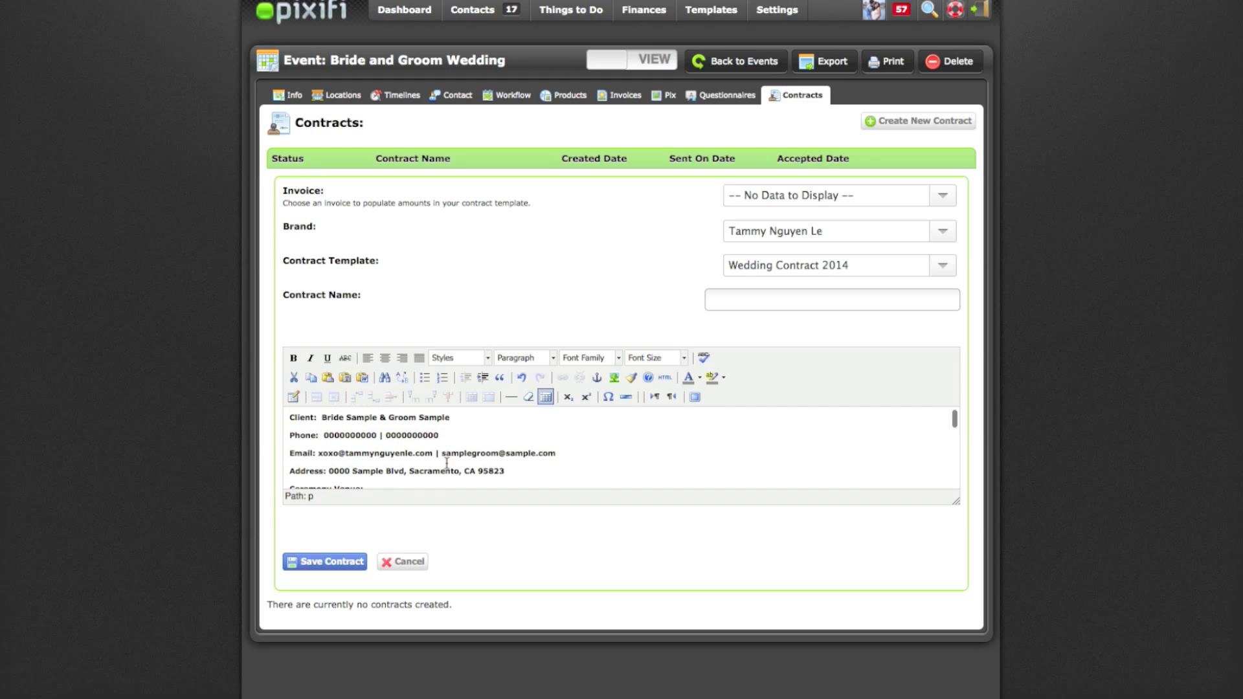
left_click(509, 438)
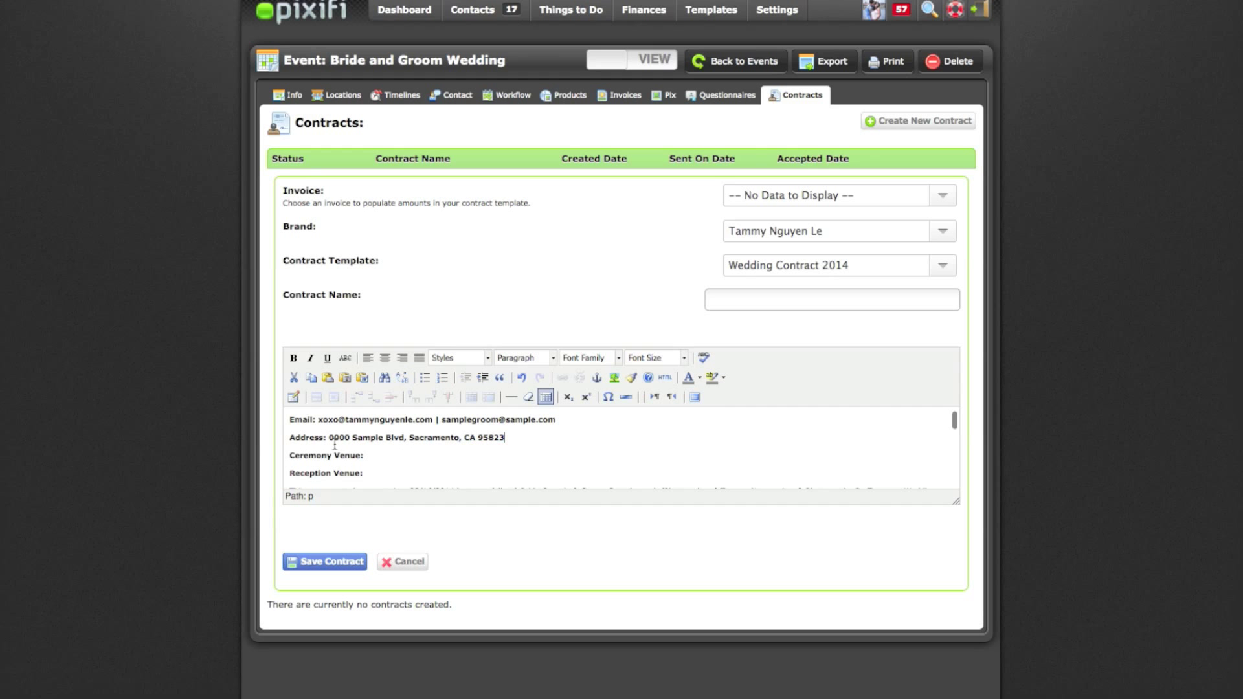
left_click(333, 438, "shift")
scroll(440, 440, "down", 5)
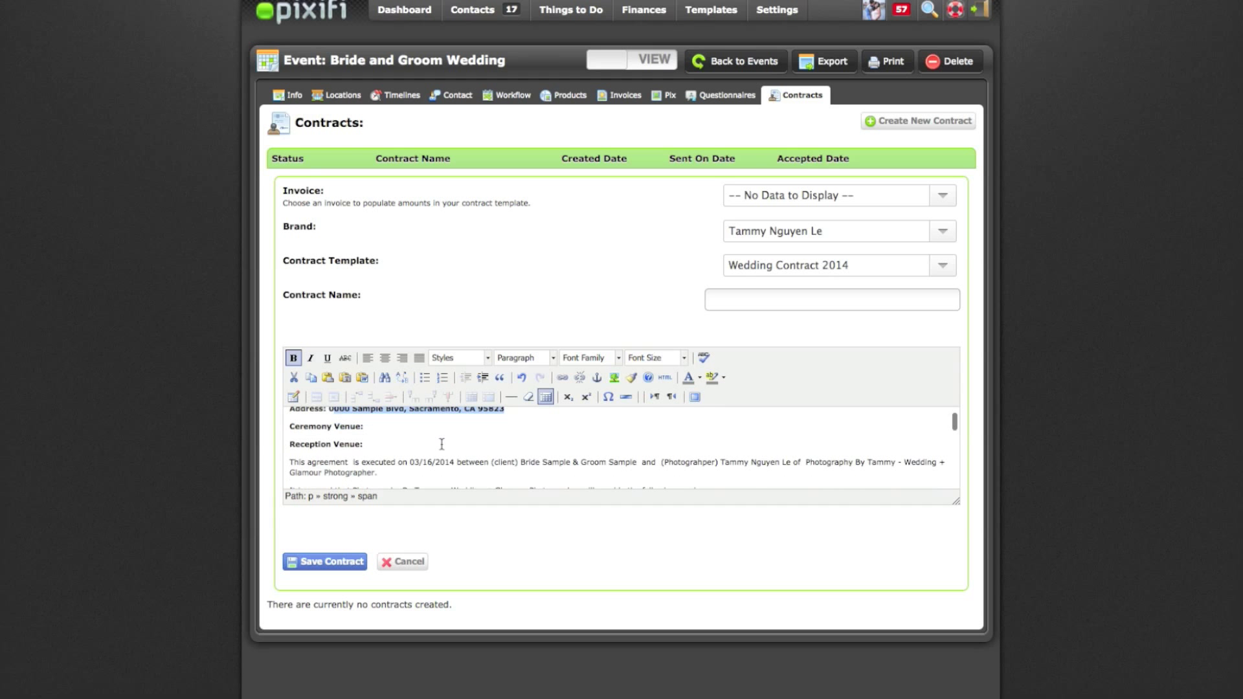
scroll(442, 444, "down", 4)
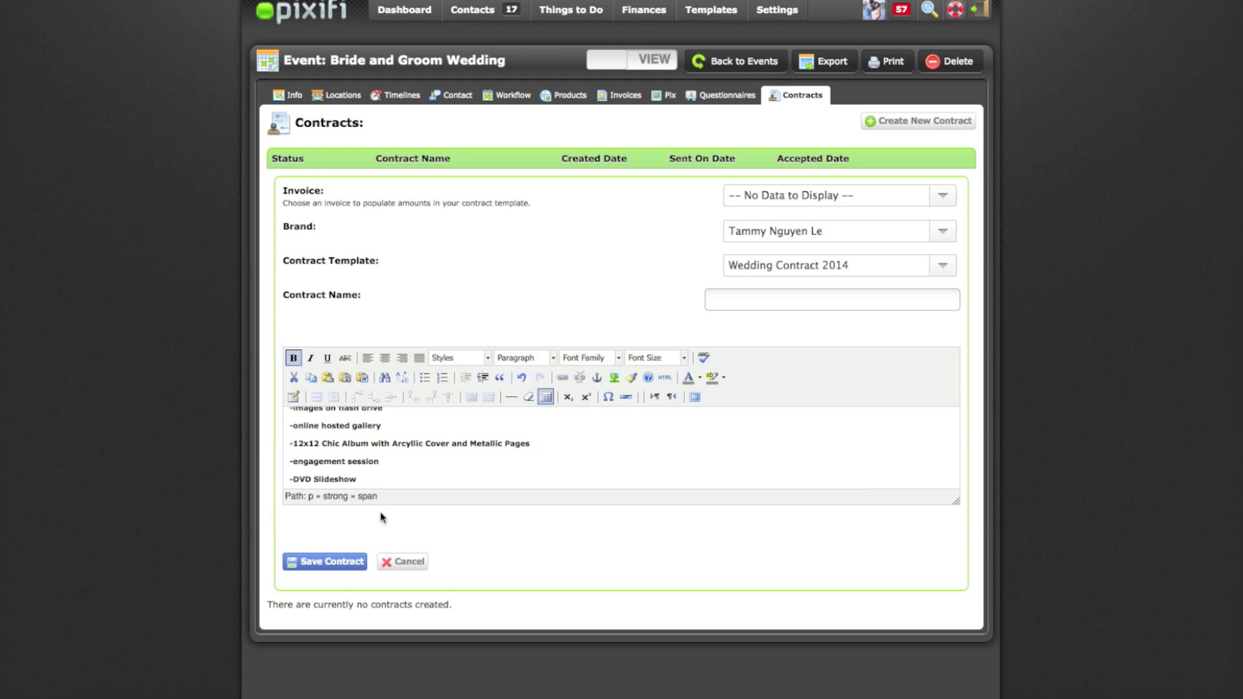
scroll(424, 454, "up", 10)
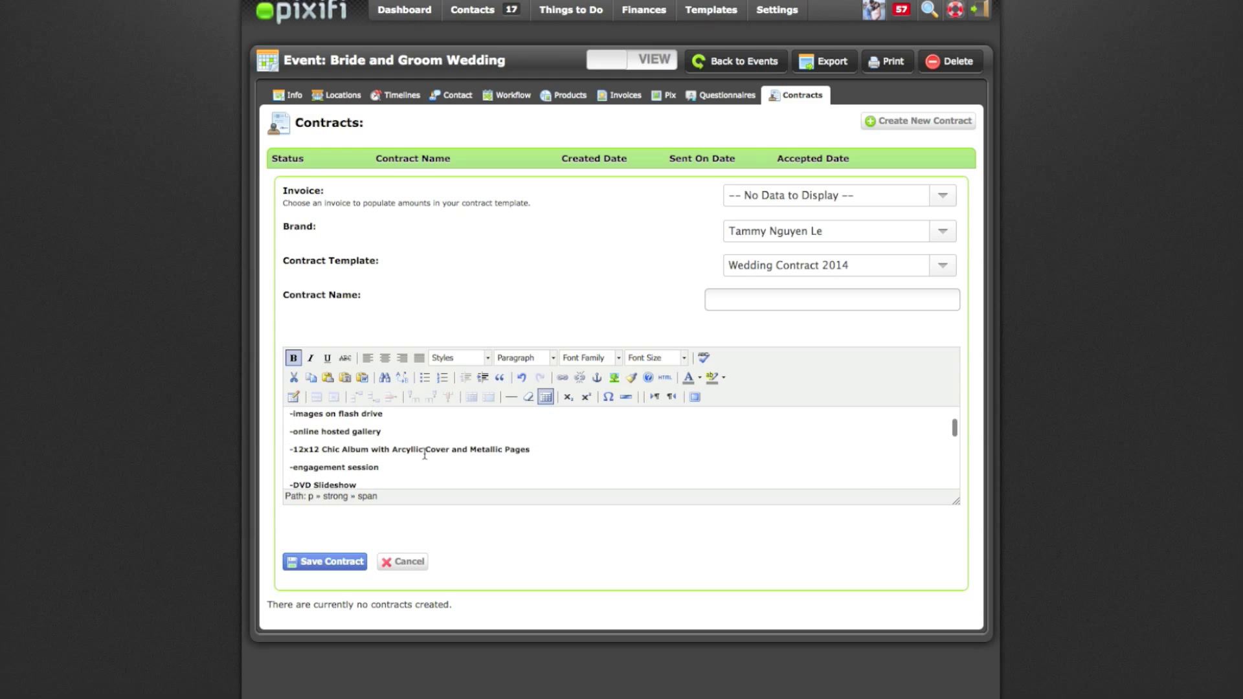
scroll(590, 469, "down", 3)
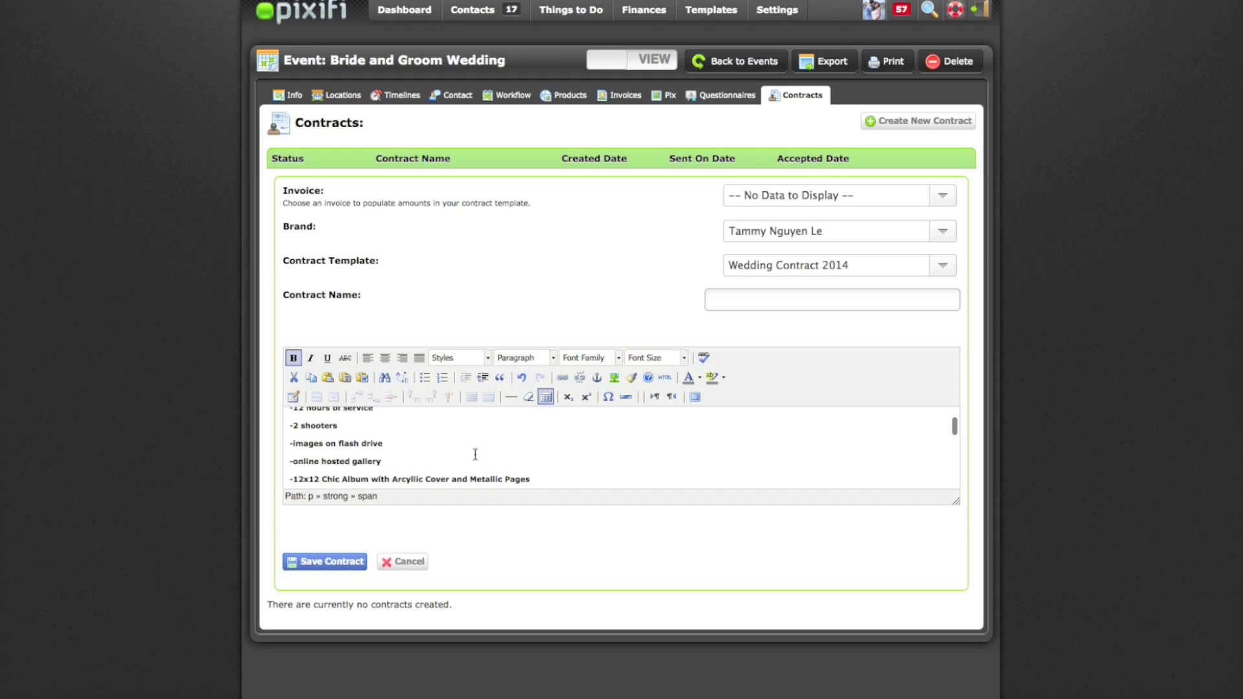
Name the contract 'Sample Bride and Groom Wedding Agreement' and save it
left_click(764, 307)
type("Sample Bride and Groom We")
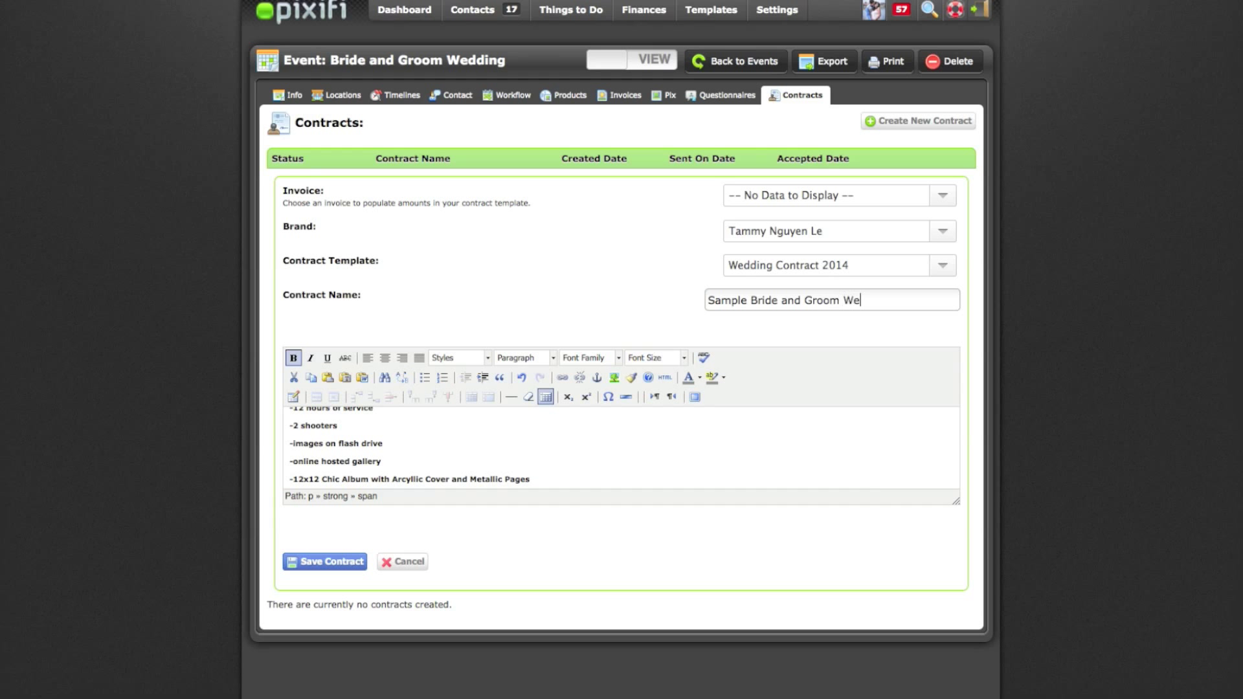
type("dding Agreement")
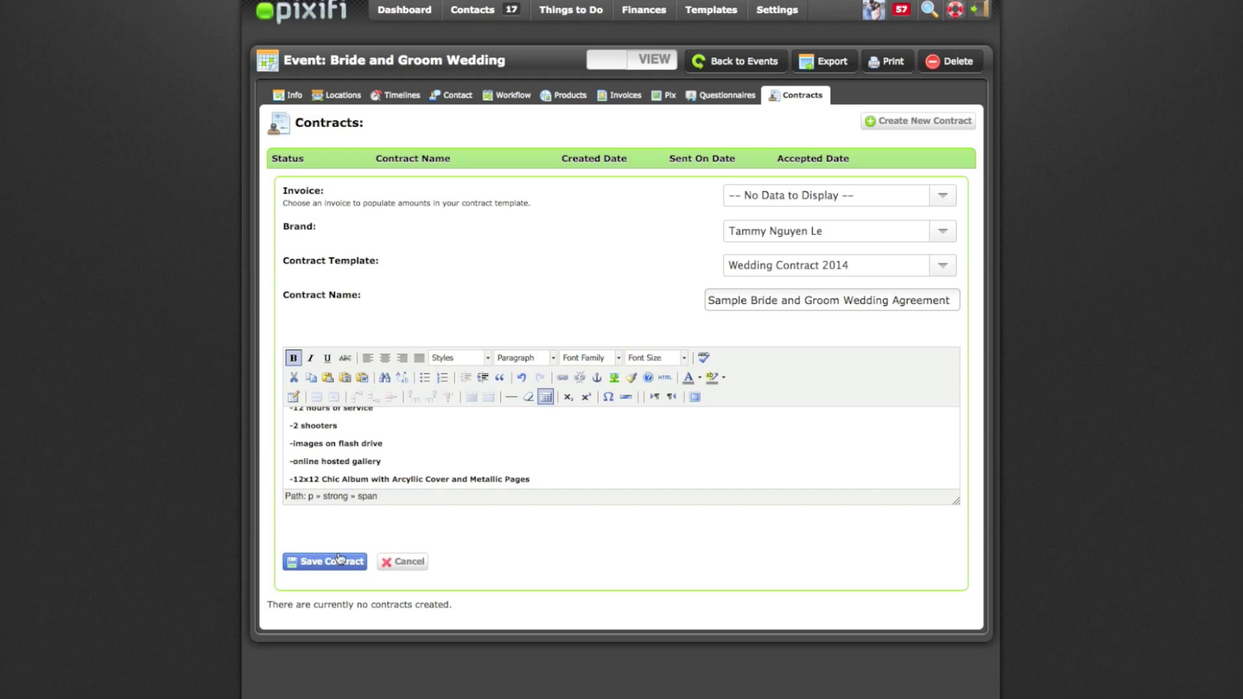
left_click(338, 560)
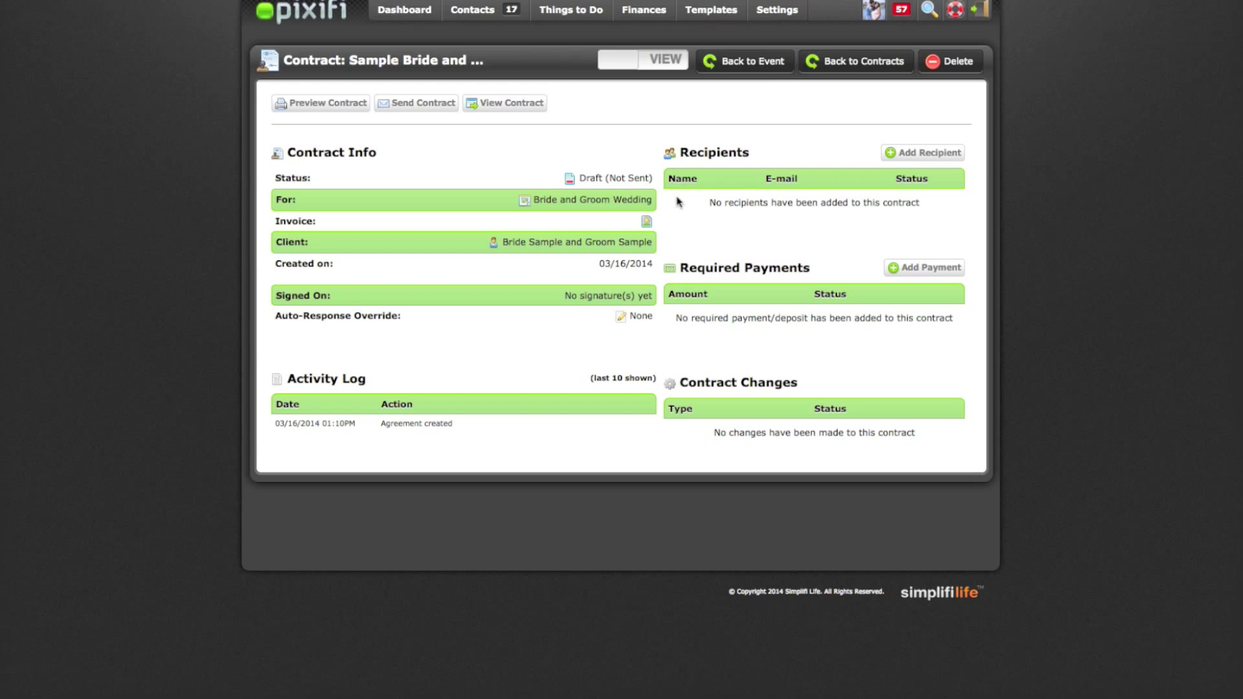
Add Bride Sample from the existing client list as the contract's recipient and save
left_click(919, 154)
left_click(907, 277)
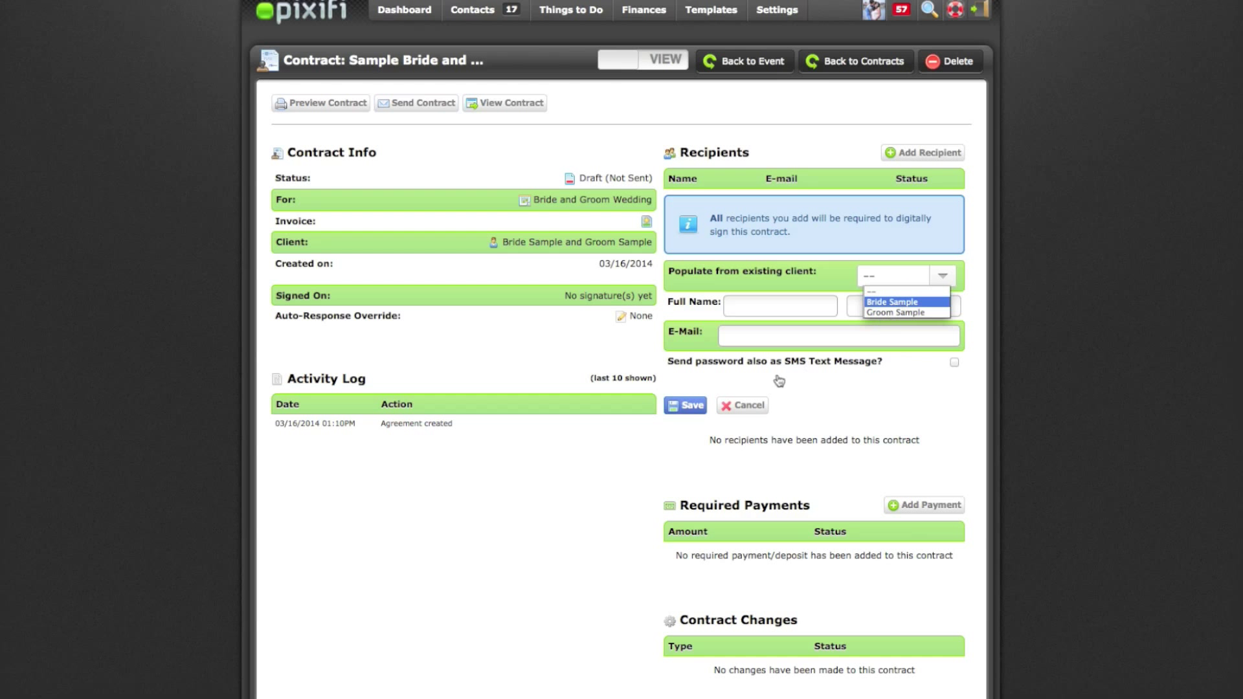
key("Return")
left_click(686, 406)
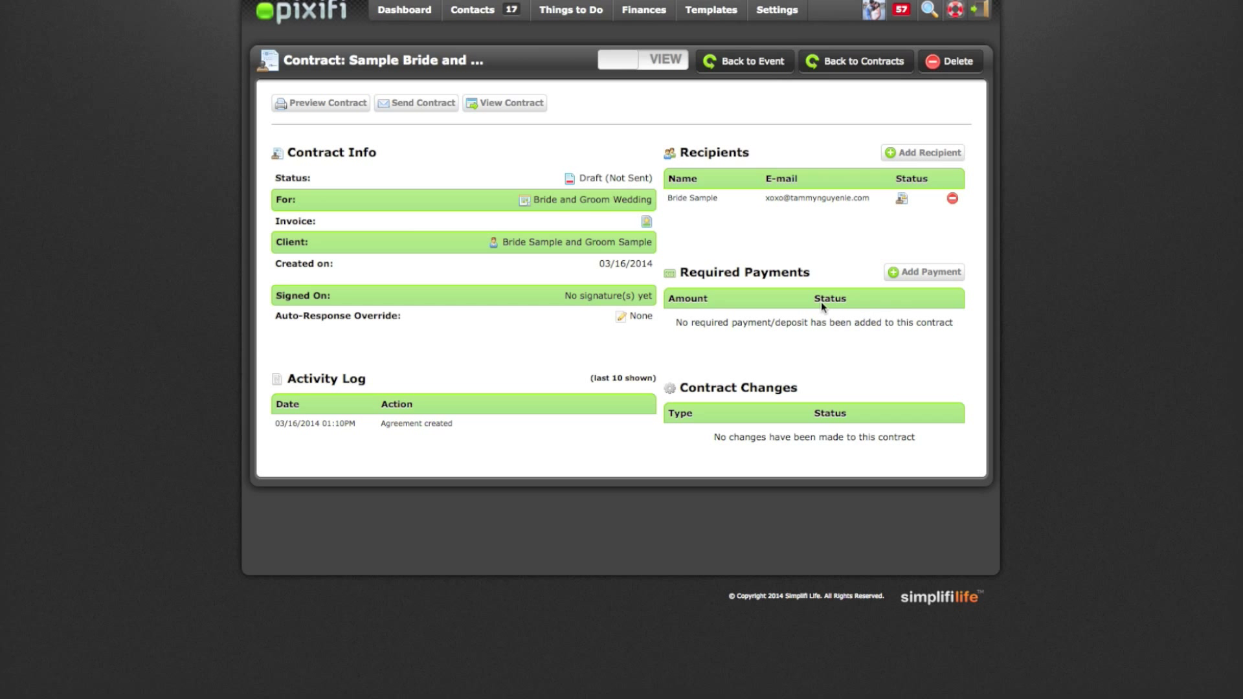
Send the contract with the Wedding (Send Contract) e-mail response, agreeing to the terms and confirming
left_click(421, 109)
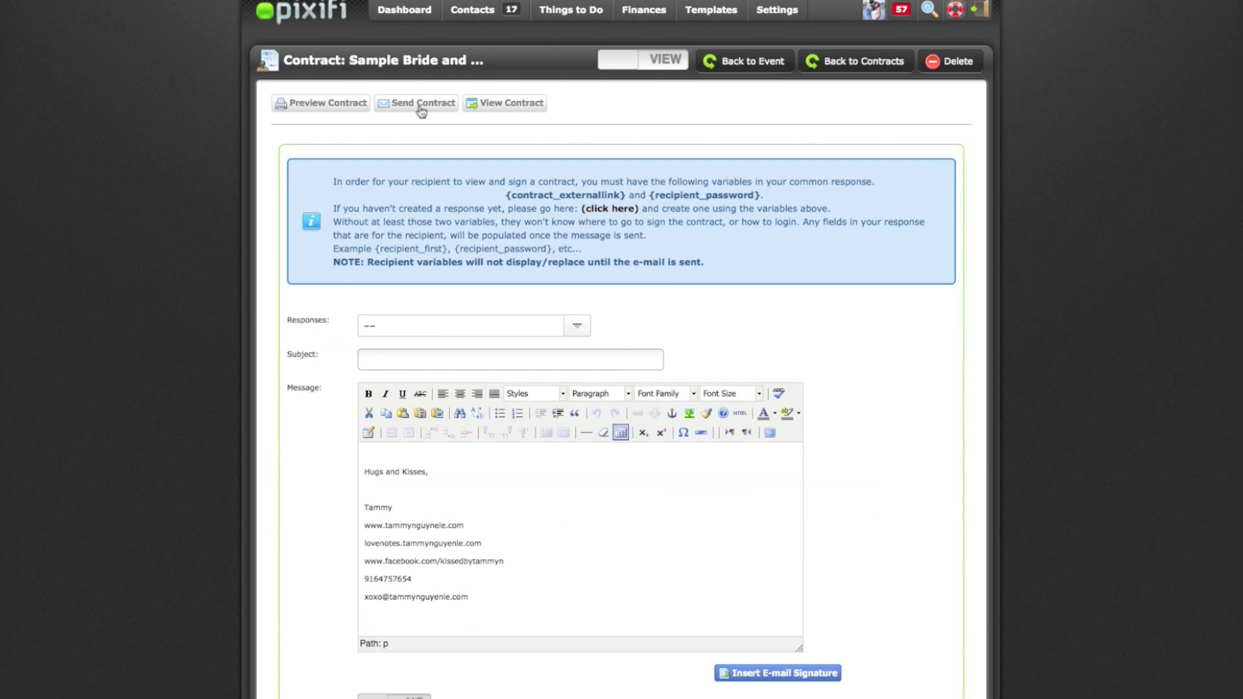
left_click(400, 449)
left_click(466, 332)
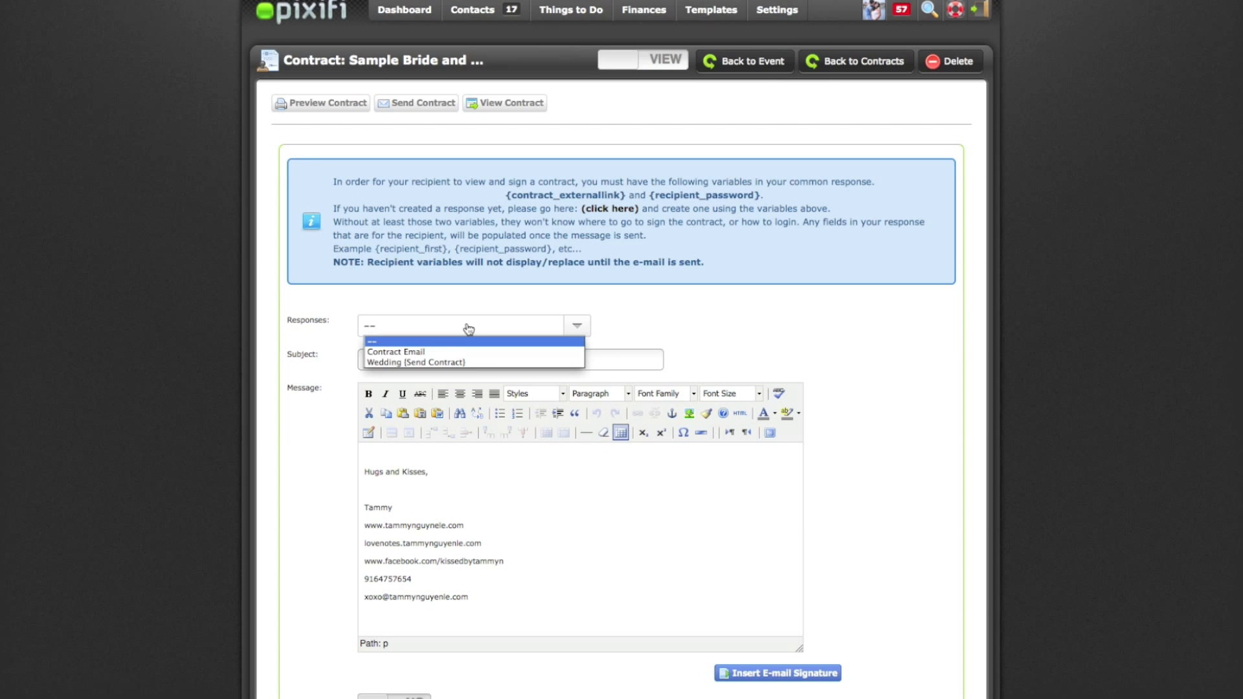
left_click(466, 362)
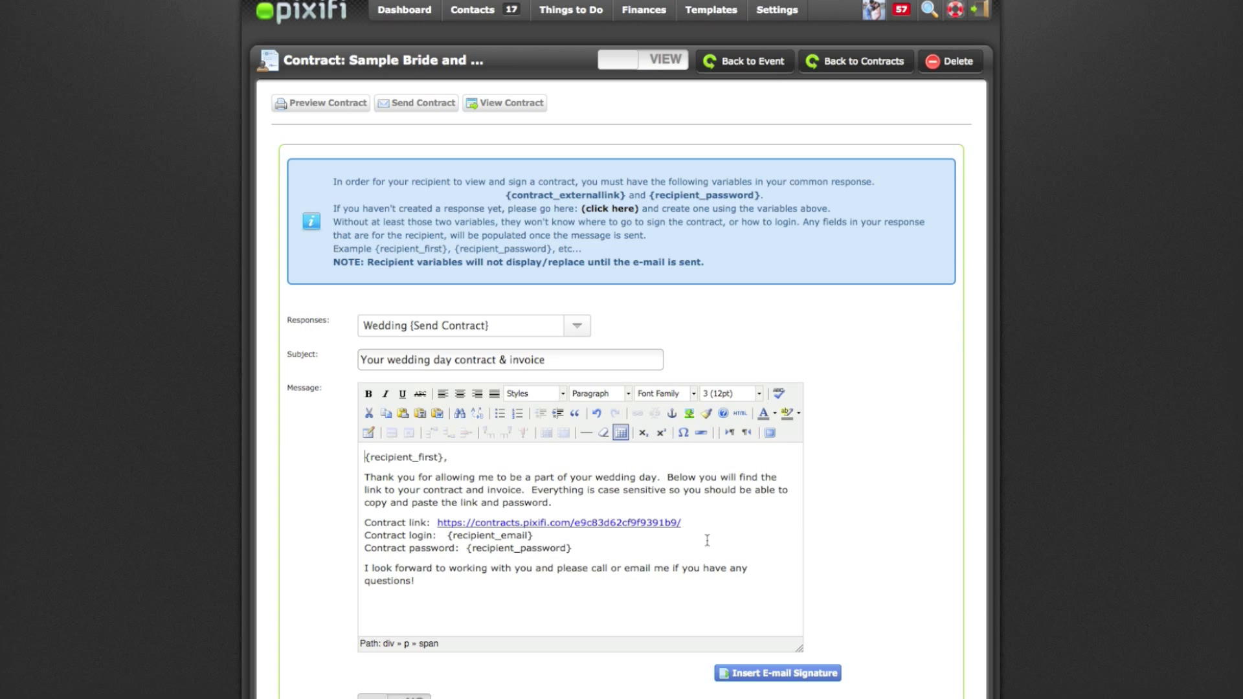
scroll(647, 597, "down", 3)
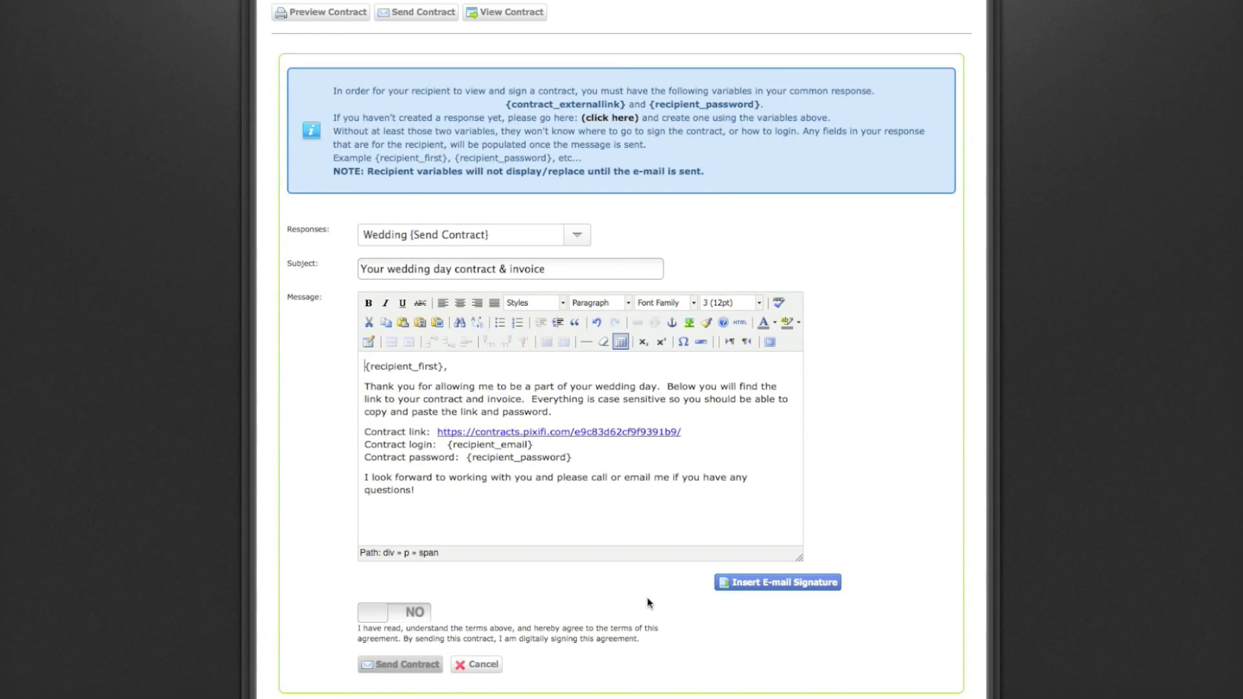
left_click(403, 616)
left_click(412, 666)
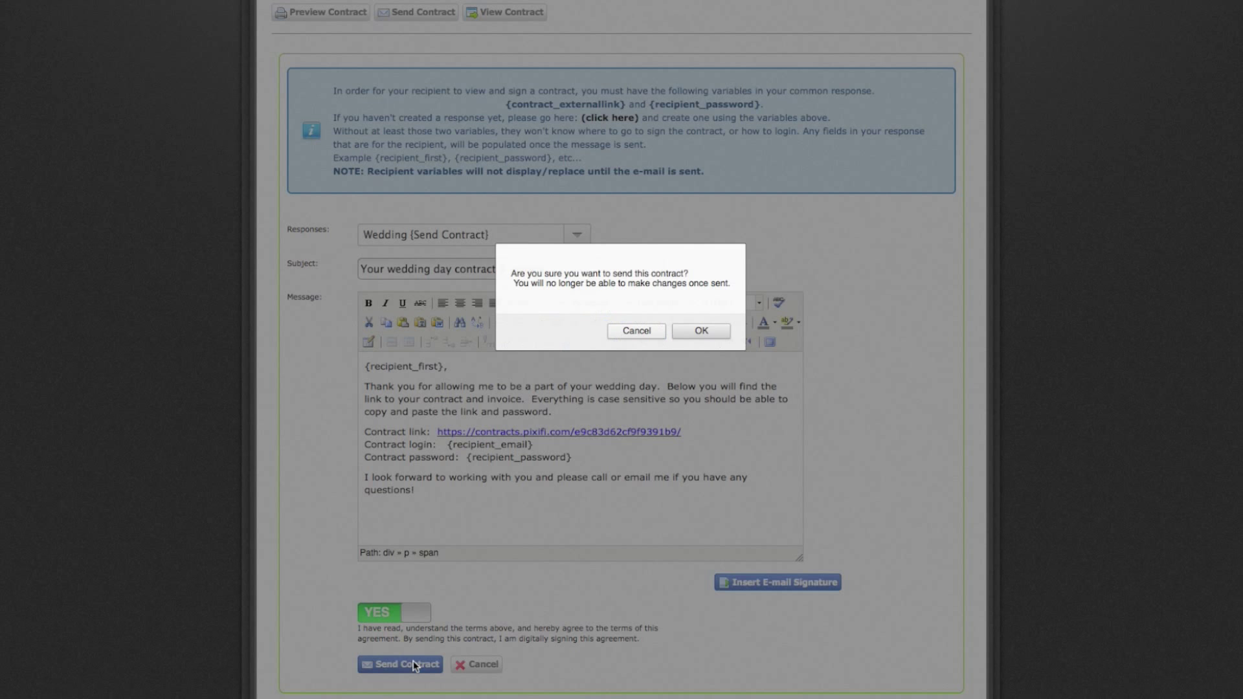
left_click(689, 331)
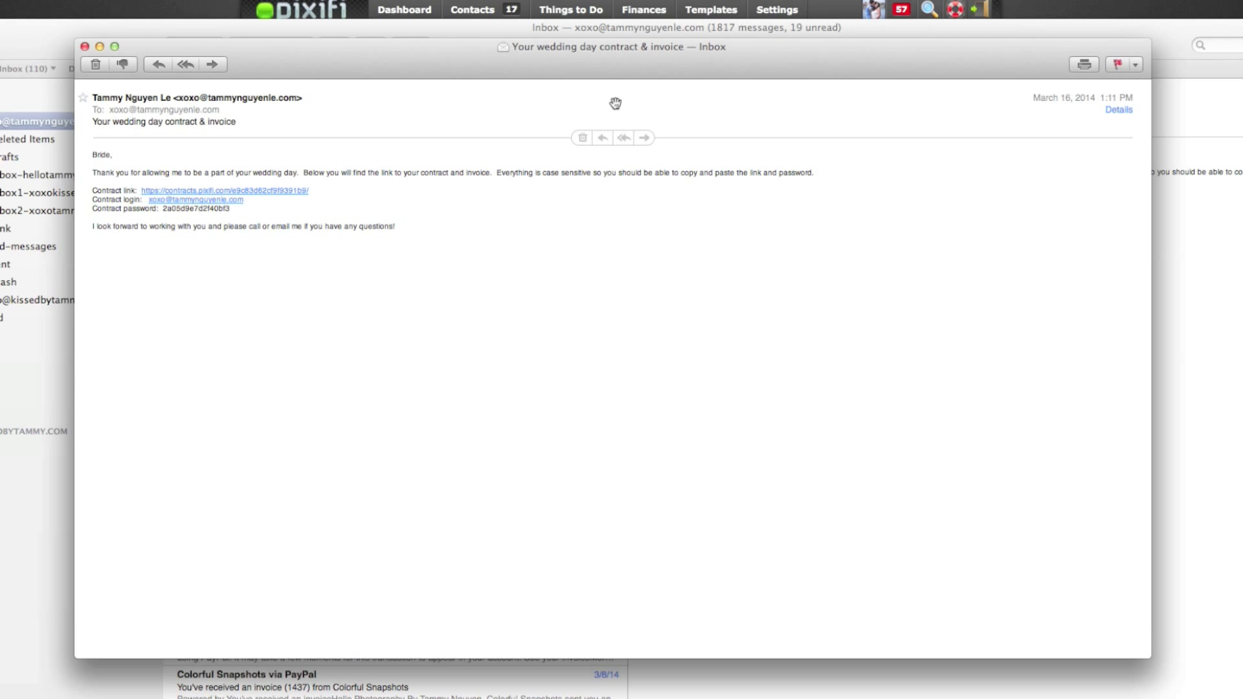
Follow the Contract link in the wedding day contract e-mail
left_click(240, 193)
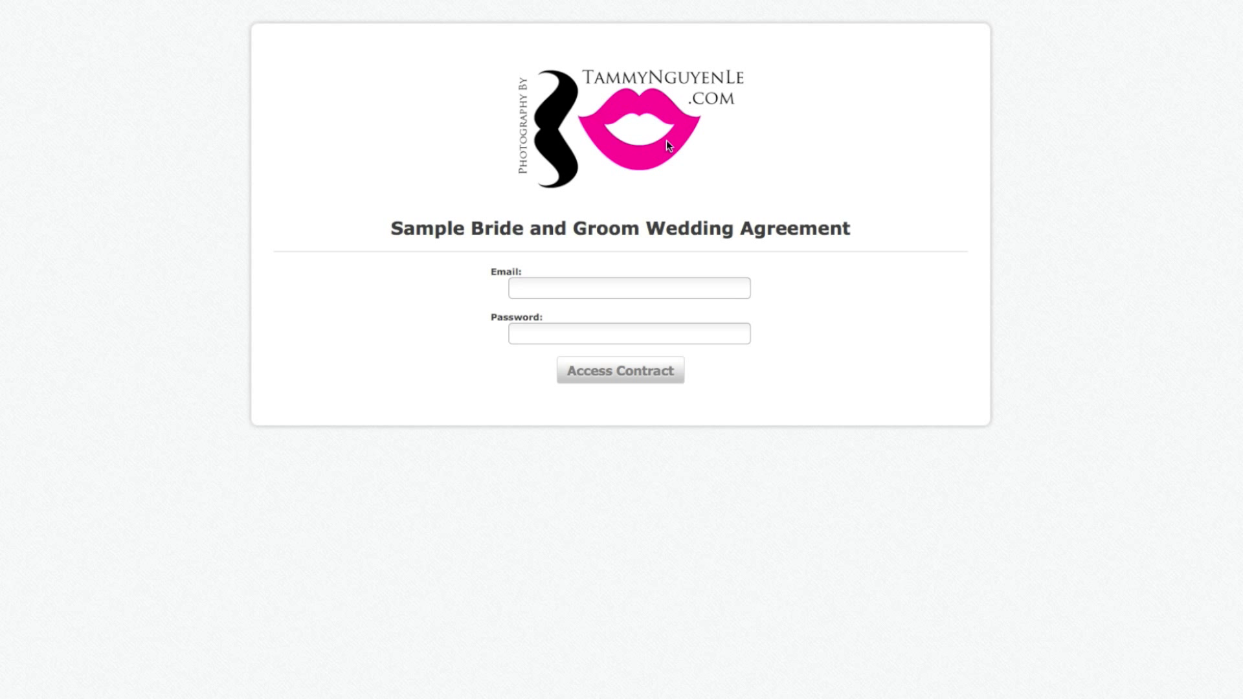
Sign in with the contract login e-mail and password, then scroll into the agreement
left_click(632, 289)
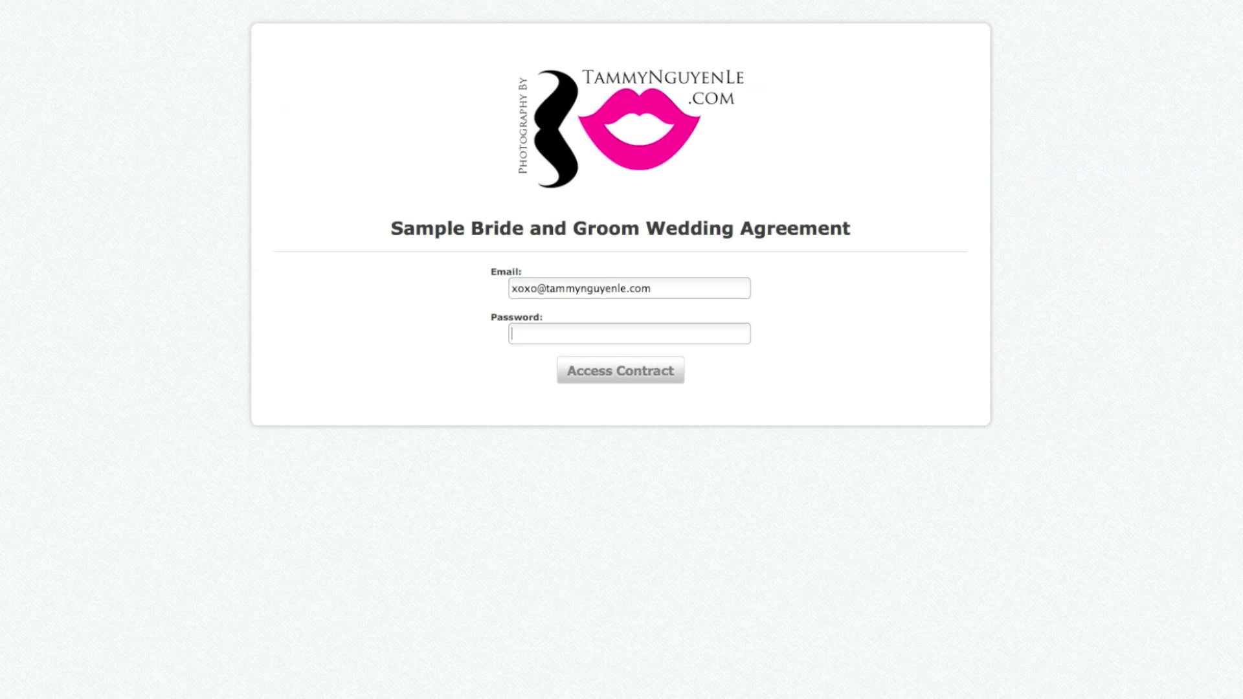
key("super+v")
left_click(635, 370)
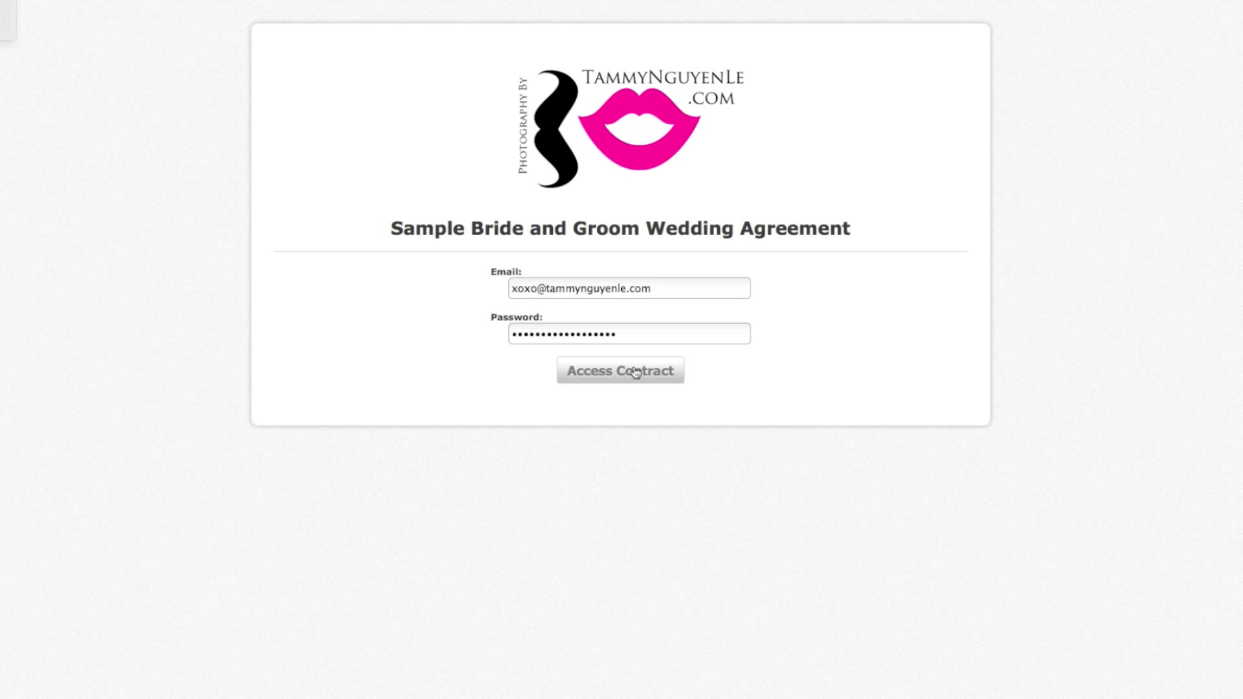
scroll(722, 203, "down", 5)
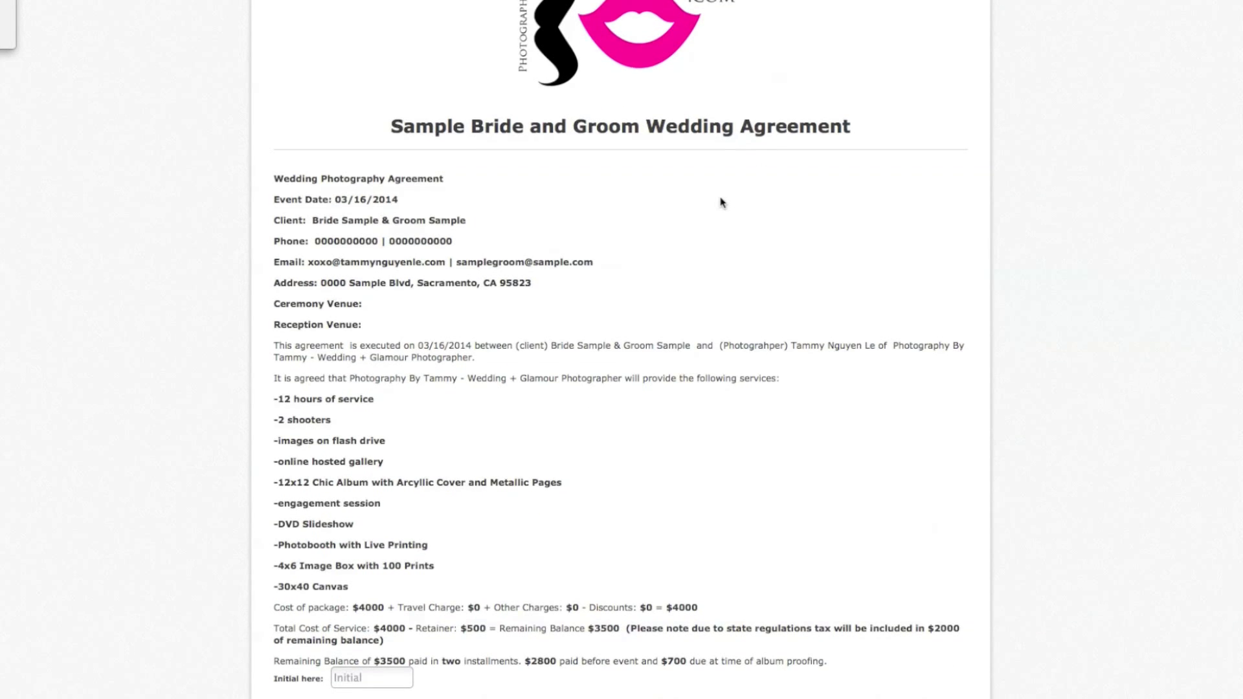